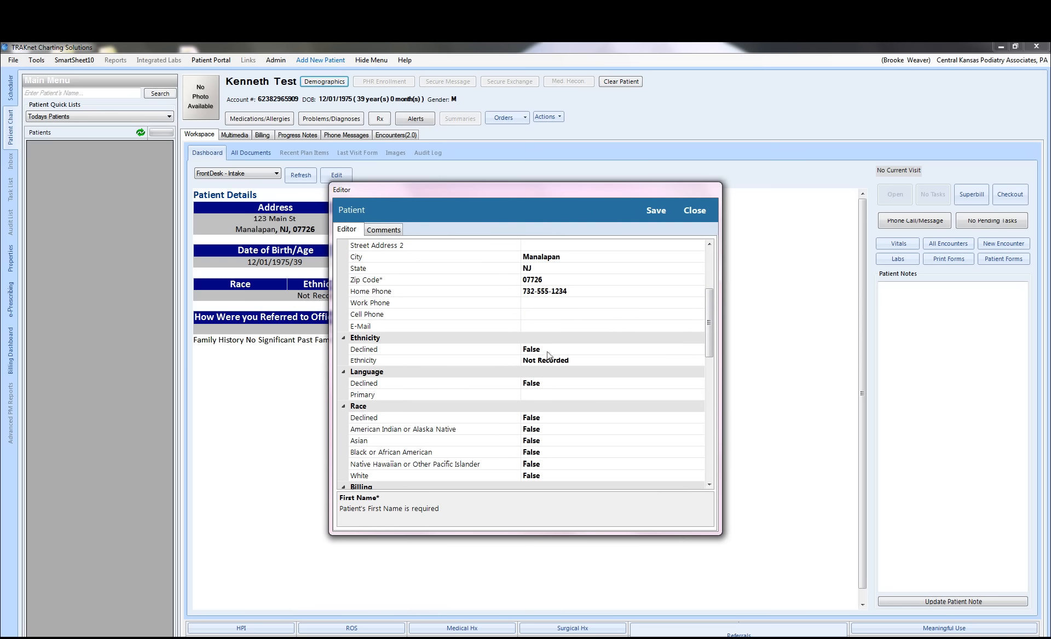
Set the patient's ethnicity to Non Hispanic or Latino.
click(695, 360)
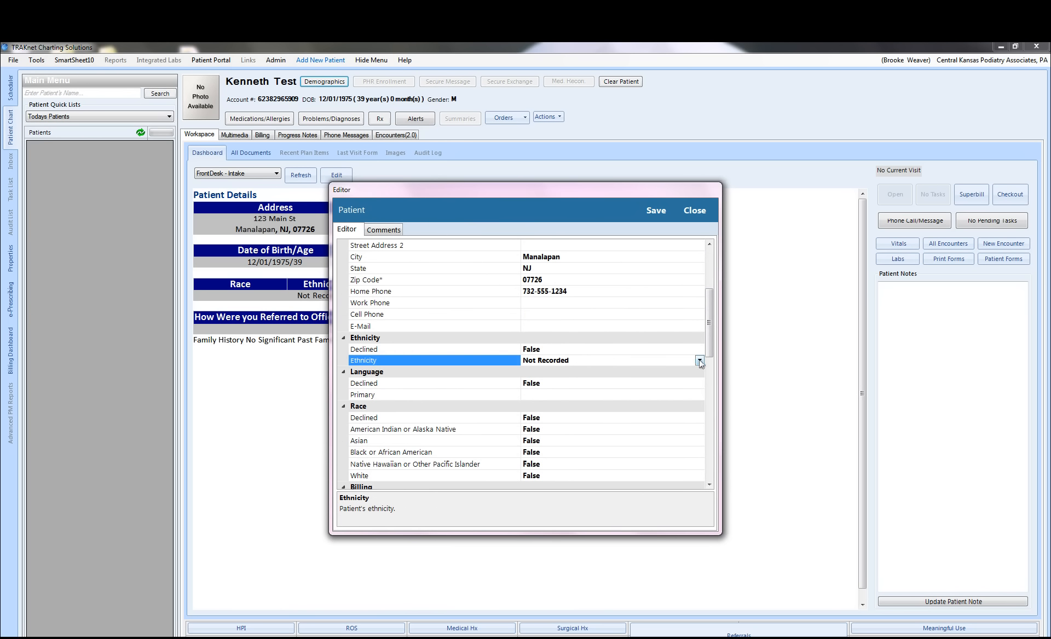
click(700, 360)
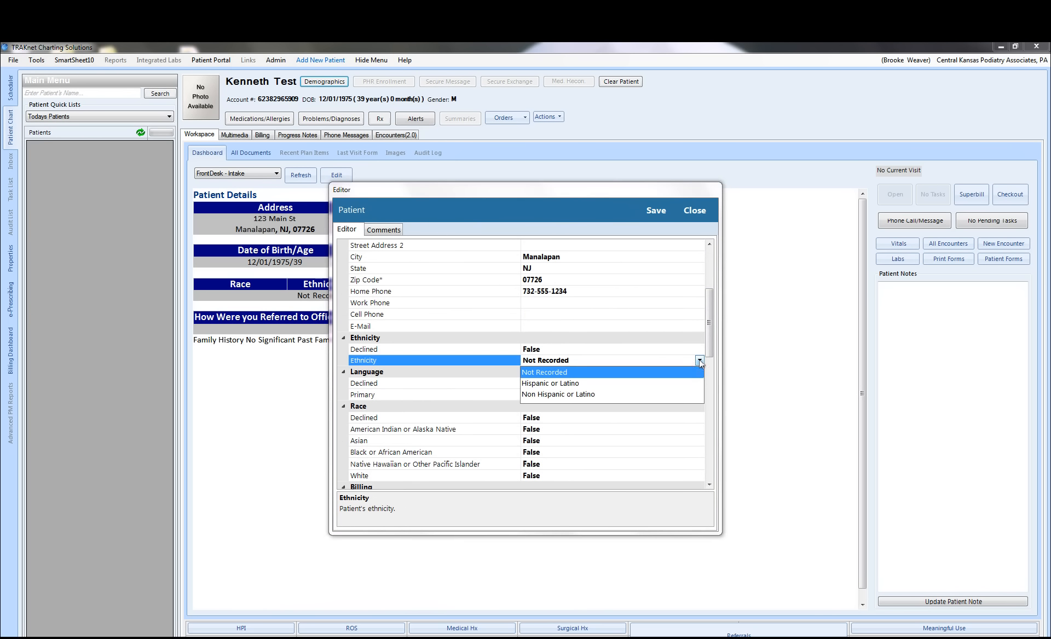
click(582, 394)
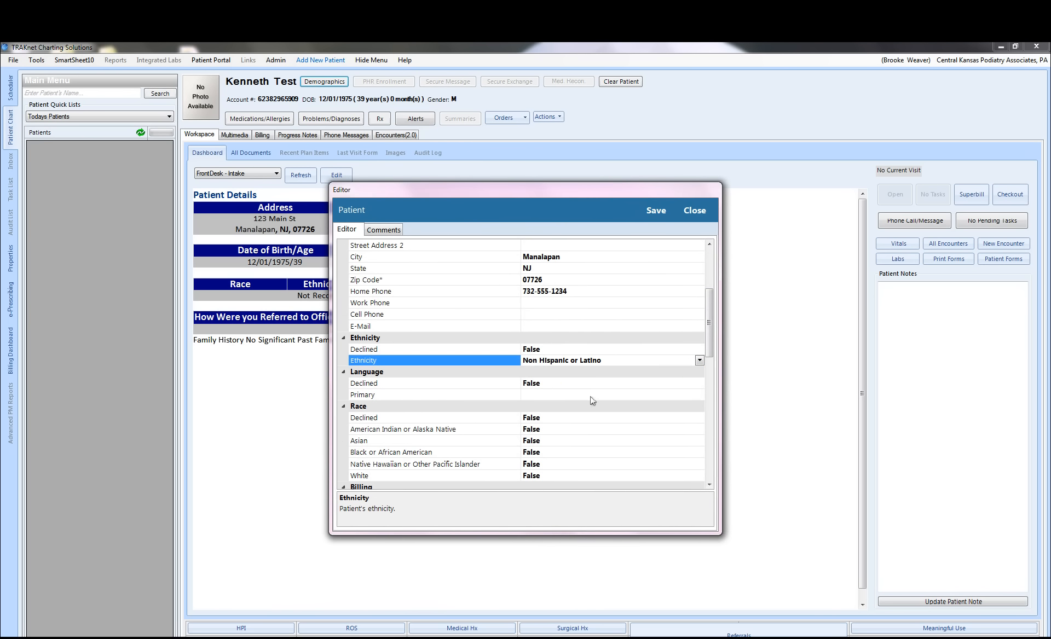
Set the patient's primary language to eng - English, finding it with the search term "eng".
click(582, 396)
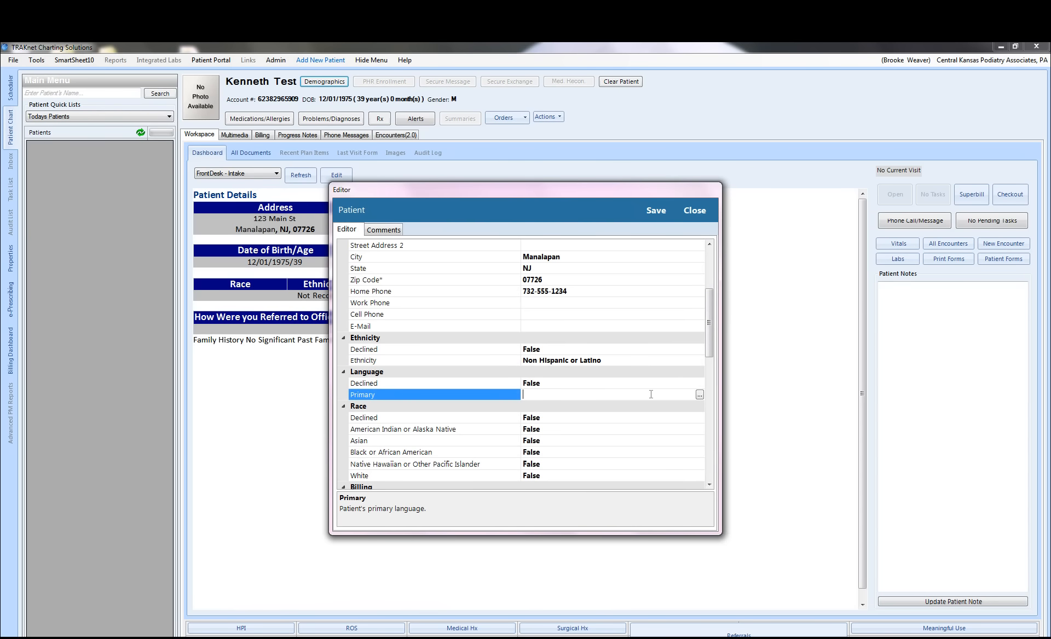
click(699, 394)
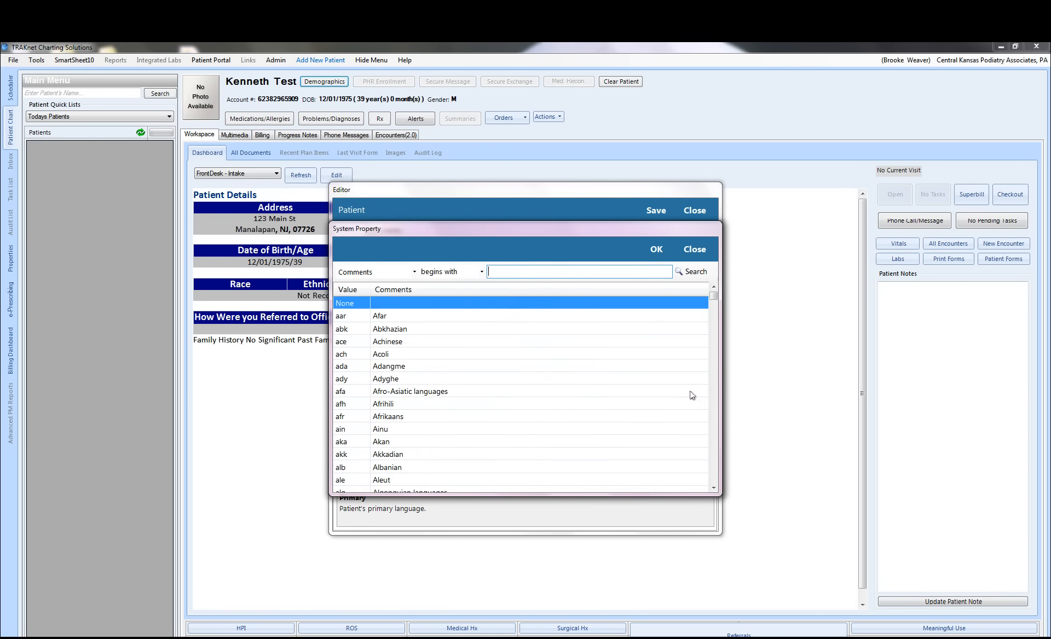
text(eng)
key(Return)
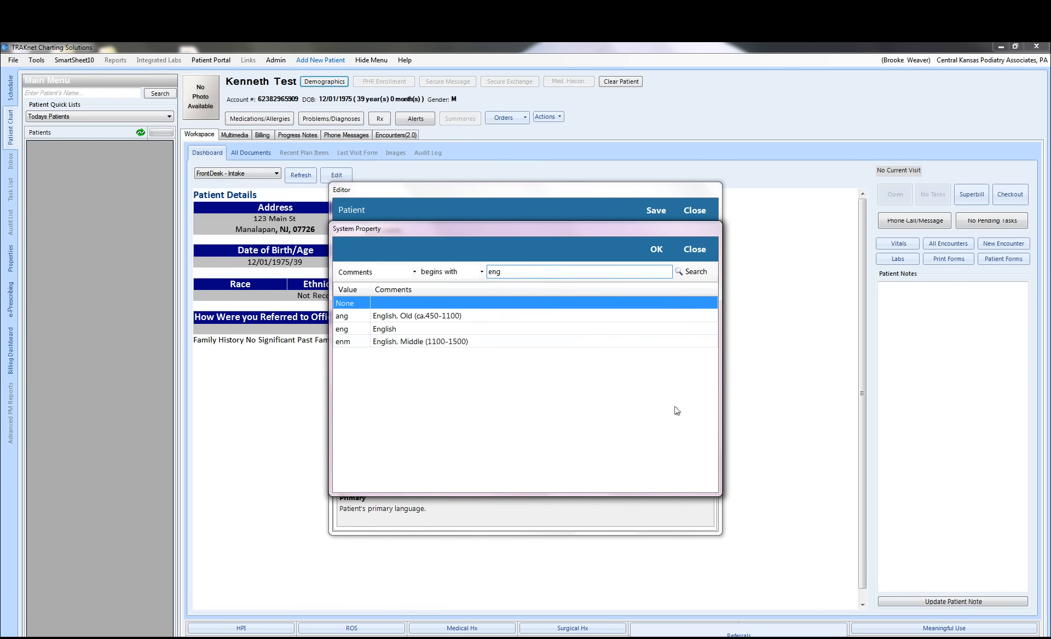
click(465, 330)
click(646, 253)
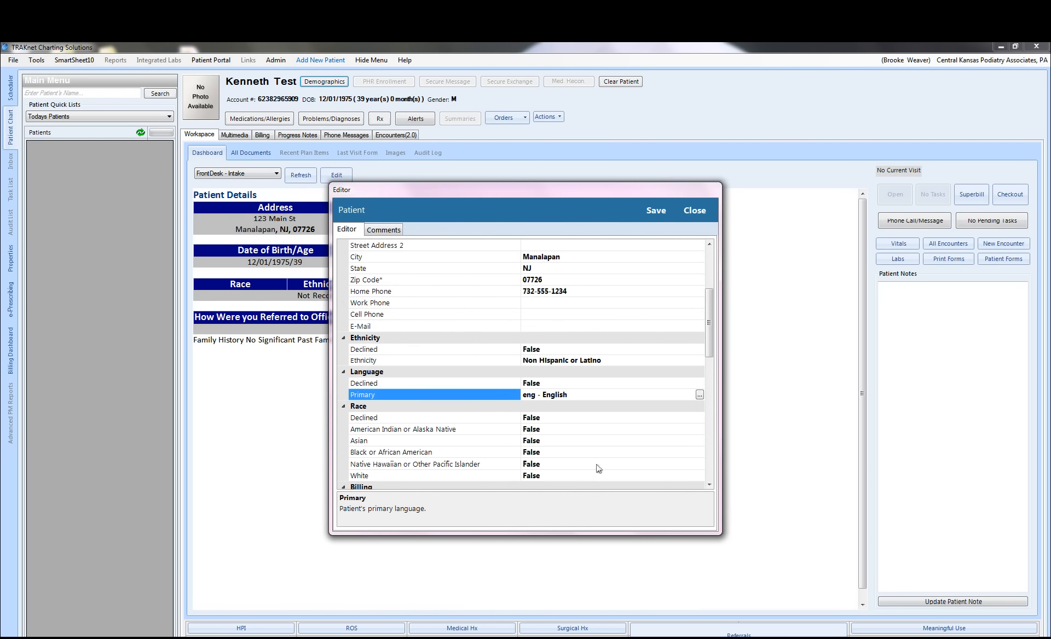
Set the White race entry to True and save the patient's demographics.
click(572, 475)
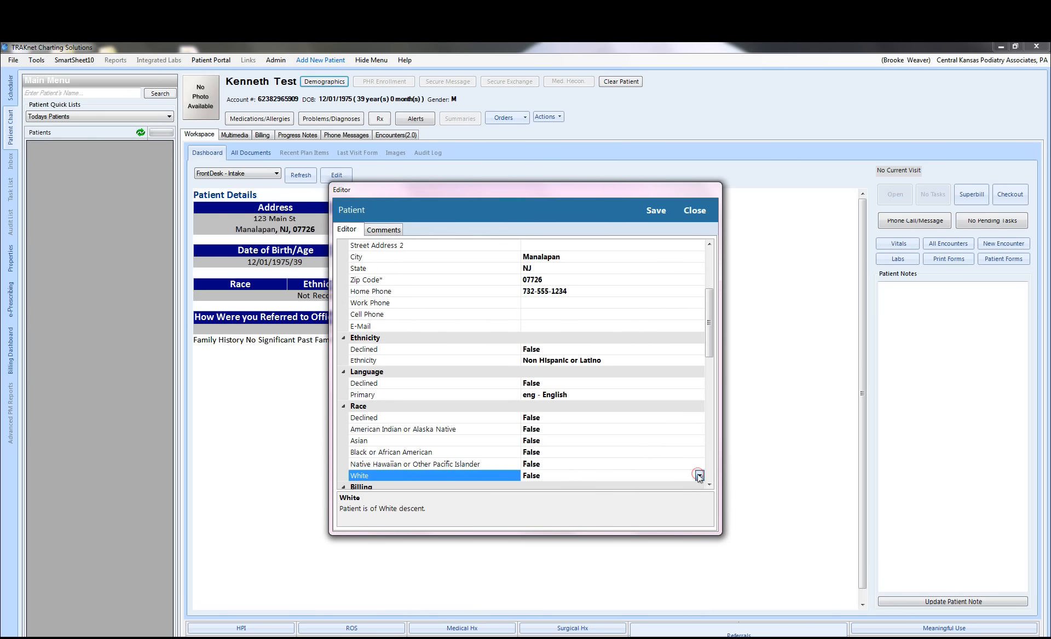
click(698, 475)
click(569, 489)
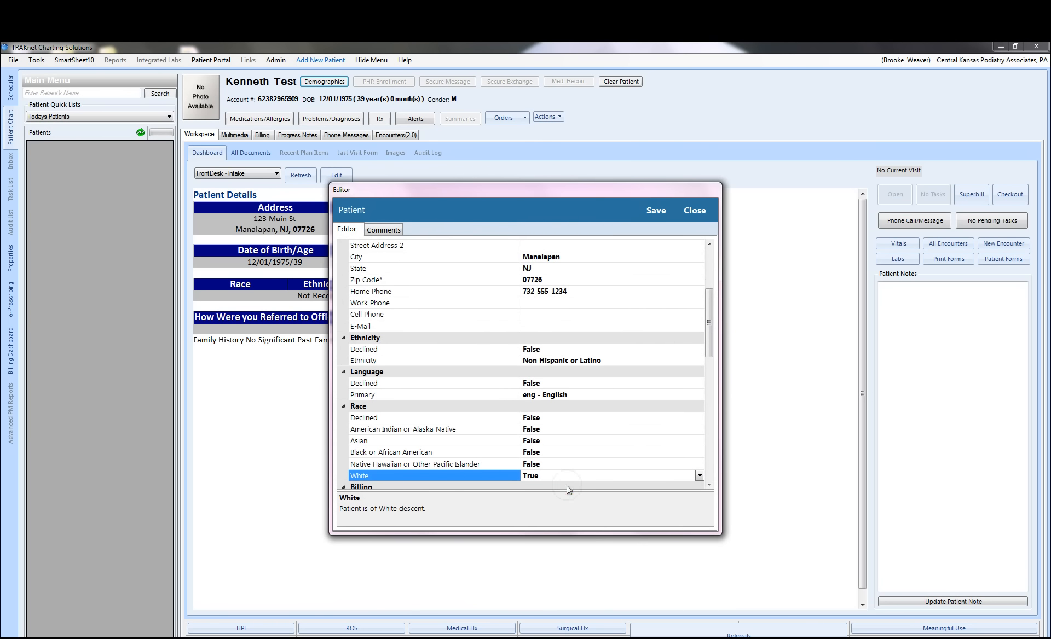
click(652, 211)
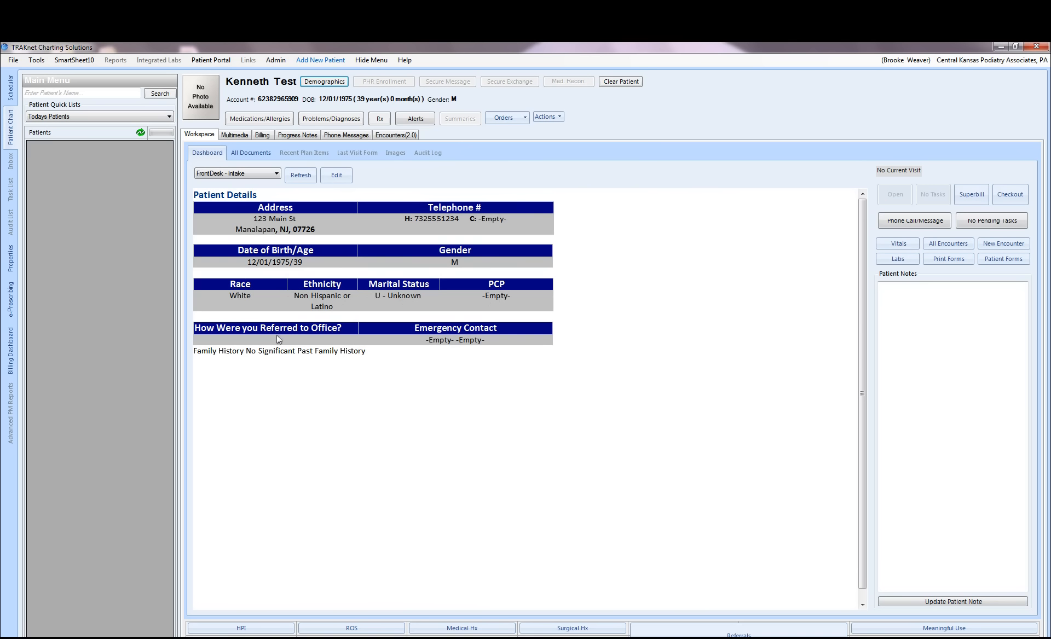
Change the patient's marital status to M - Married and save it.
click(393, 300)
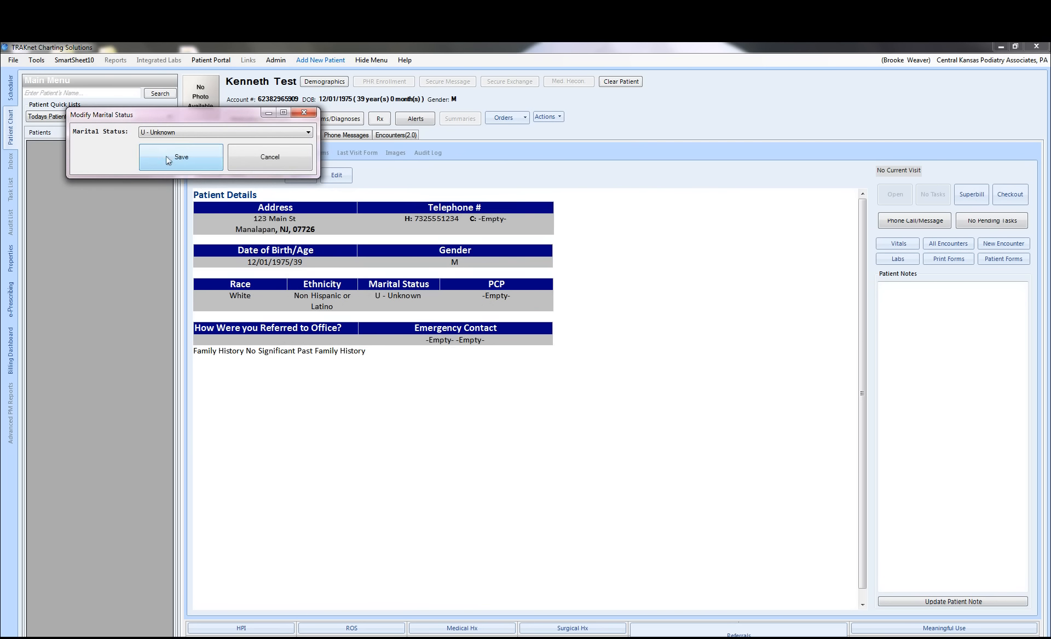
click(295, 135)
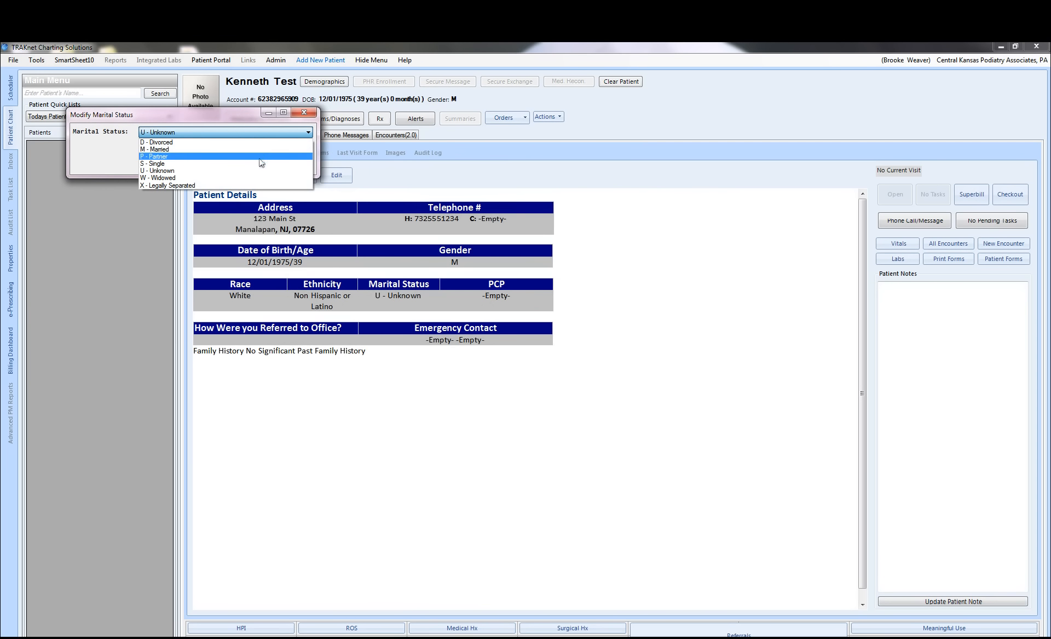
click(208, 148)
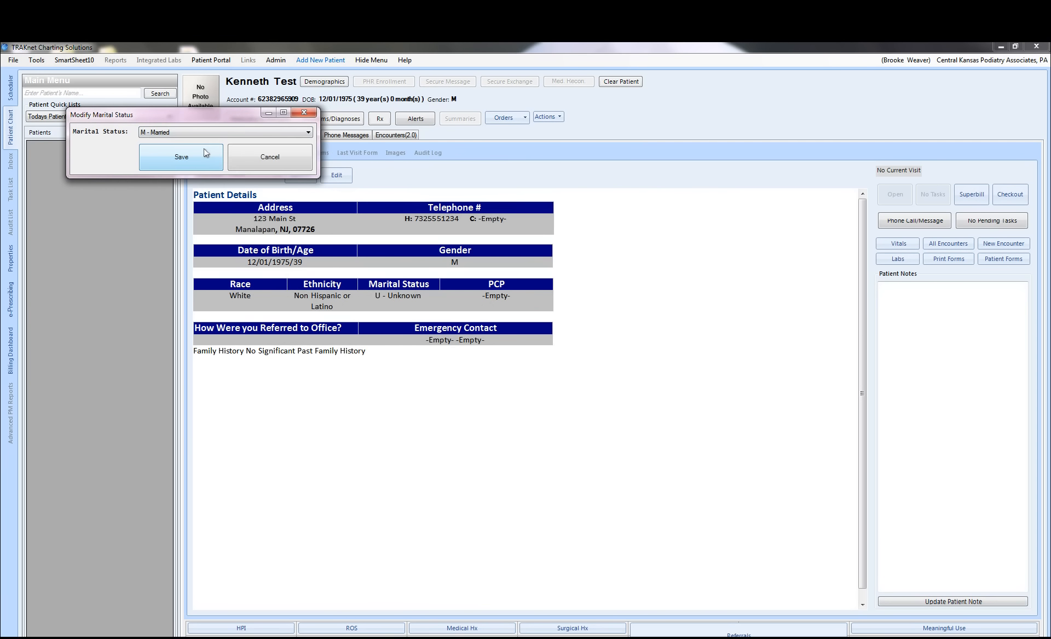
click(210, 157)
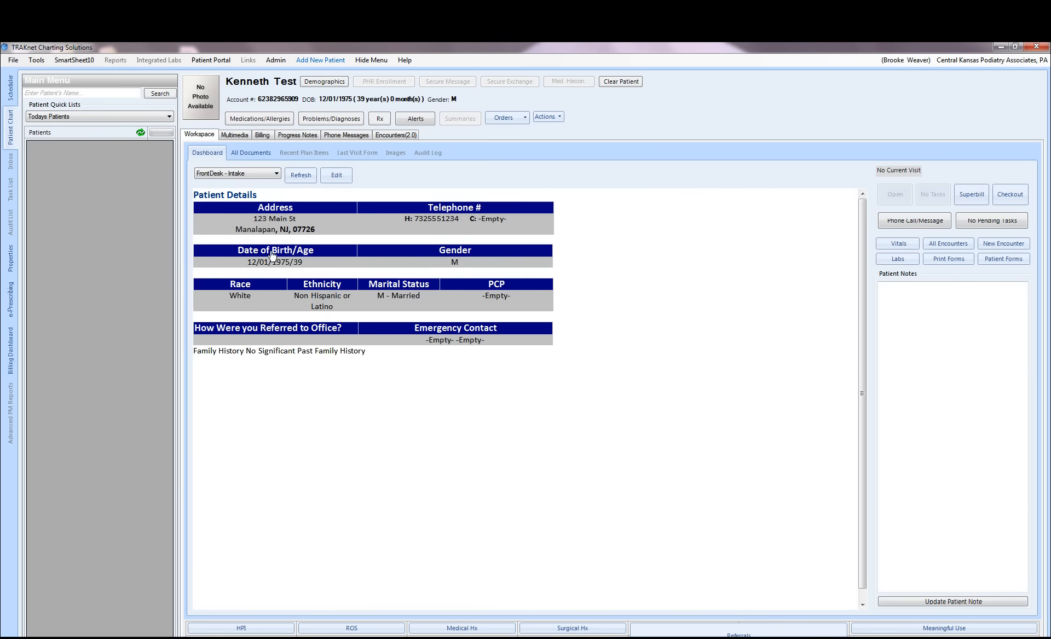
Switch the dashboard to the Medical Assistant New view and start a new vital signs entry for the patient.
click(277, 174)
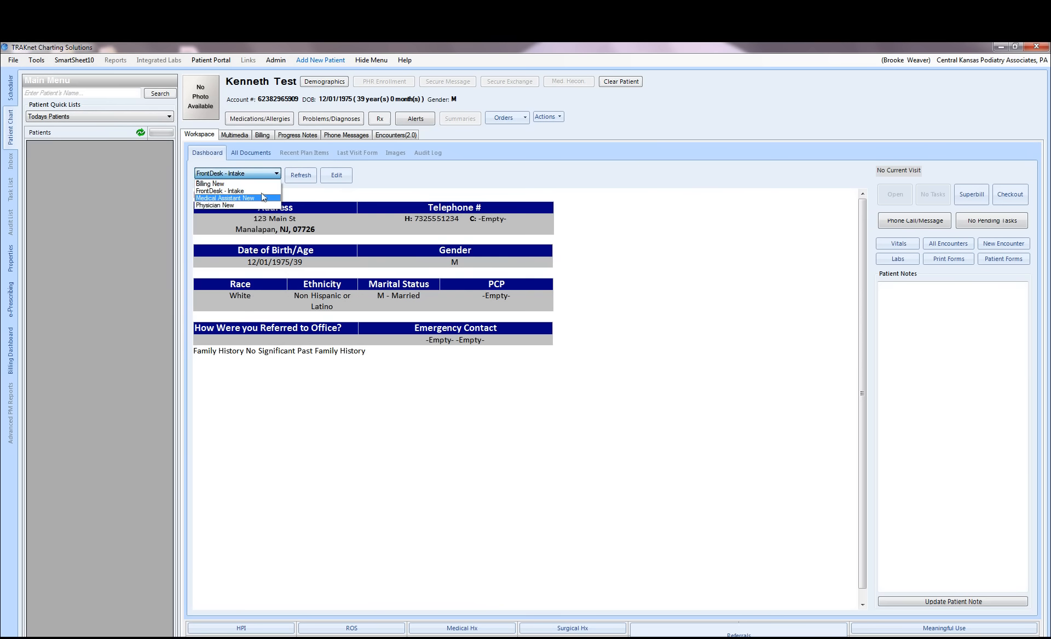
click(263, 197)
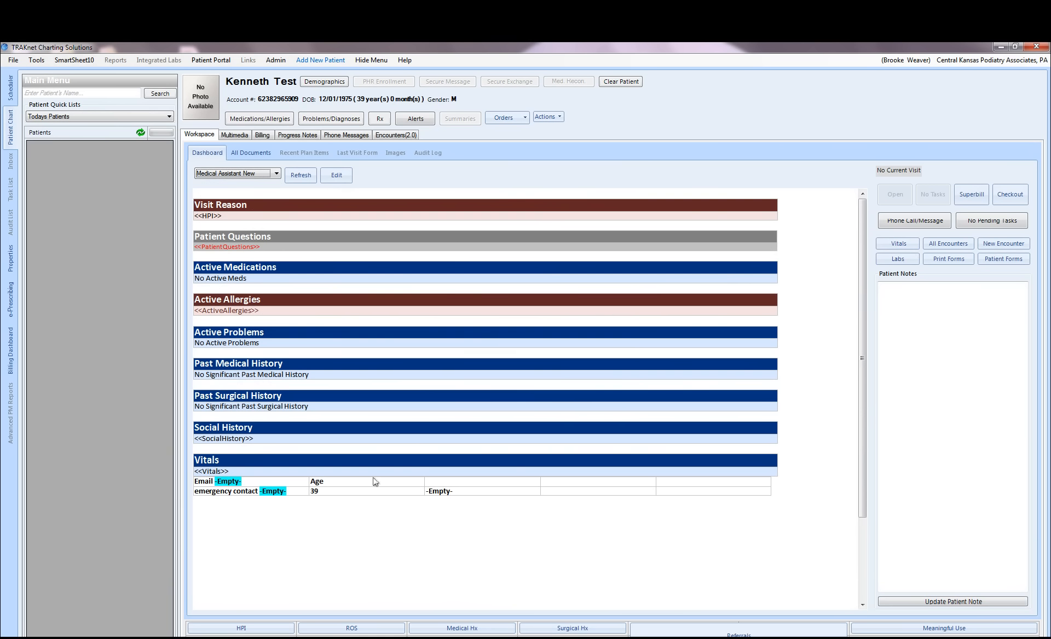
click(222, 474)
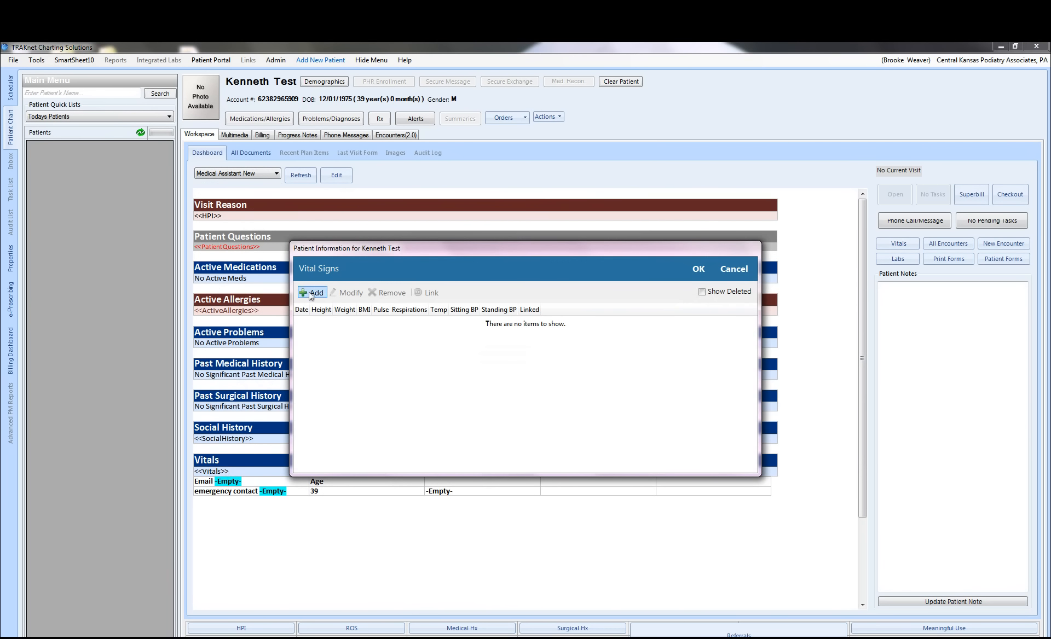
click(698, 268)
click(888, 248)
click(311, 293)
Record a height of 68 inches, weight of 165 pounds, temperature of 98 Fahrenheit and sitting blood pressure of 110/80, and save the vitals.
click(484, 301)
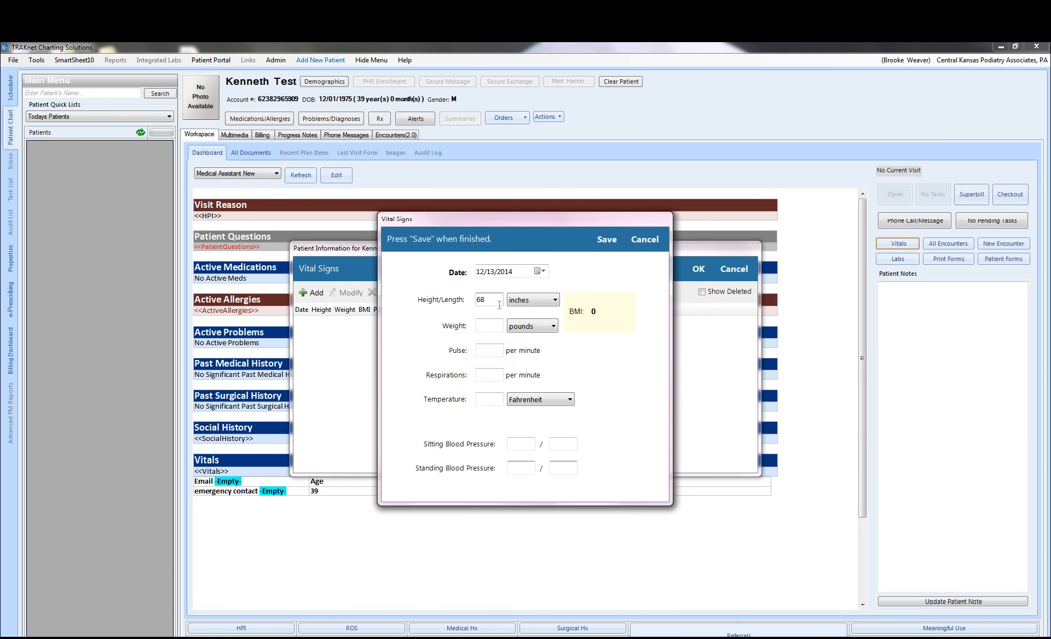
click(478, 326)
text(165)
click(483, 402)
click(514, 445)
click(564, 443)
text(80)
click(607, 239)
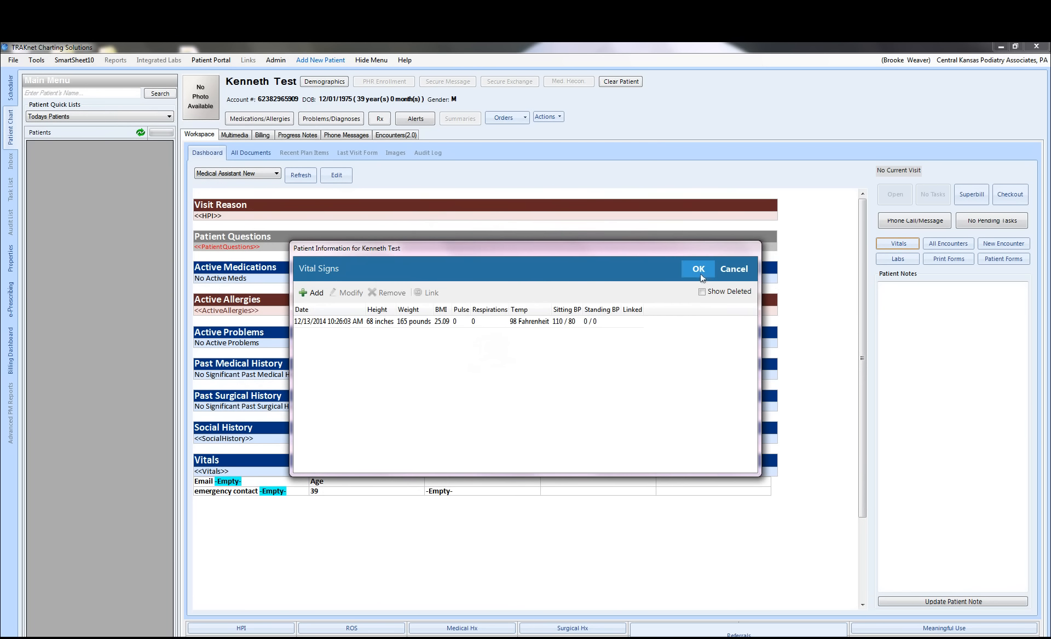
click(701, 277)
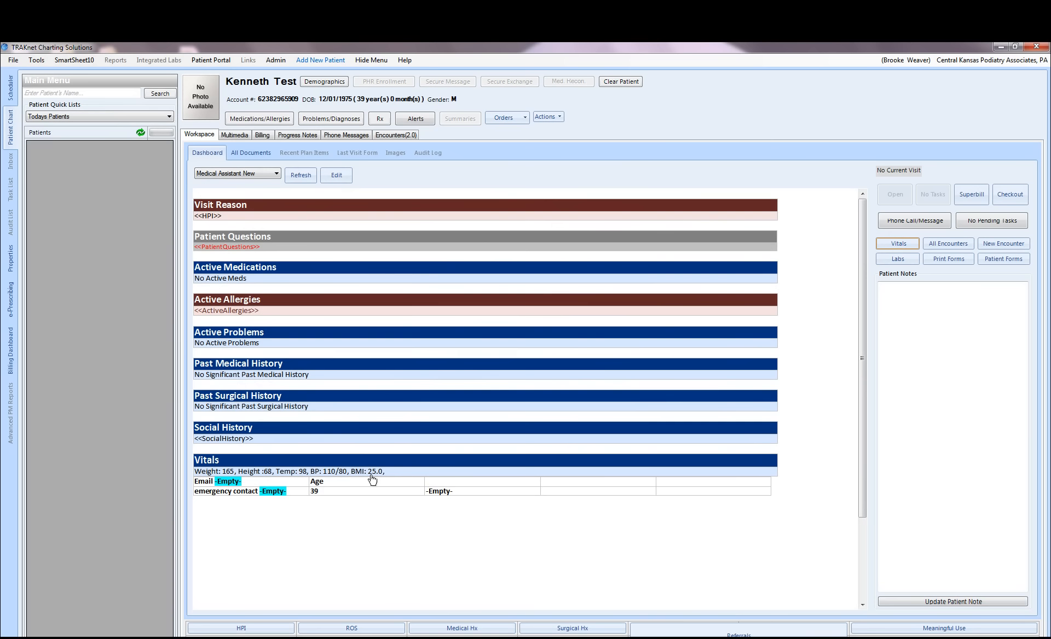
Add ibuprofen to the patient's active medications from a LexiComp search for "ibup".
double_click(225, 279)
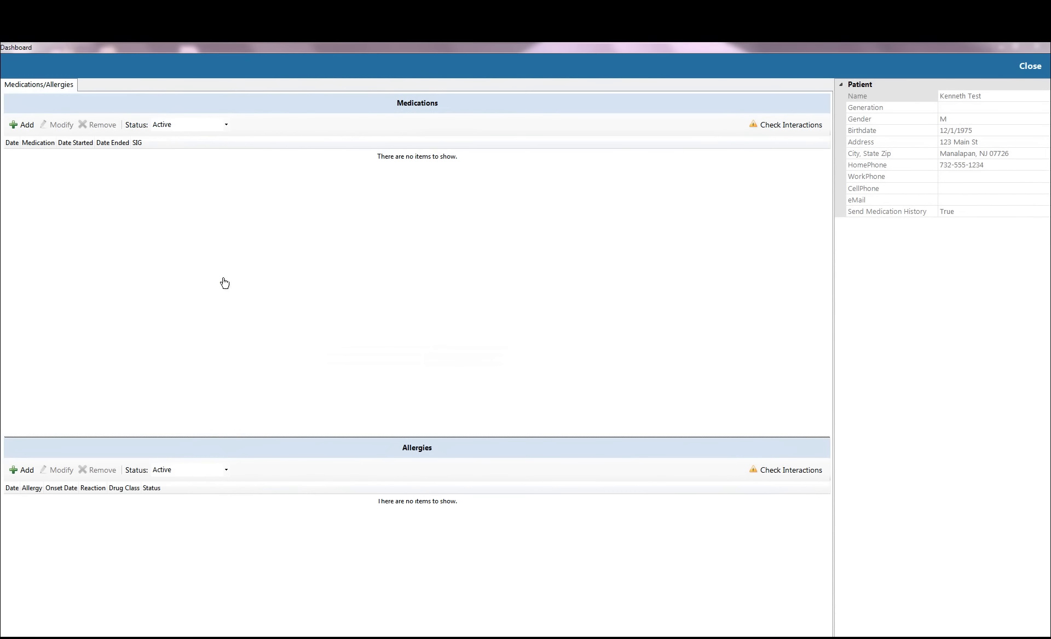
click(25, 131)
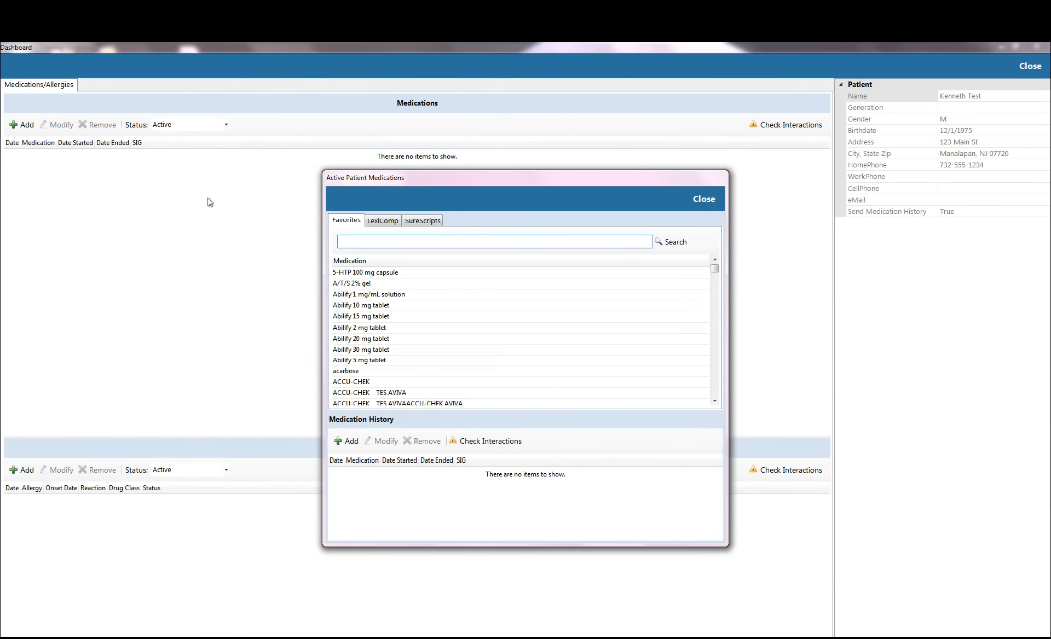
click(383, 221)
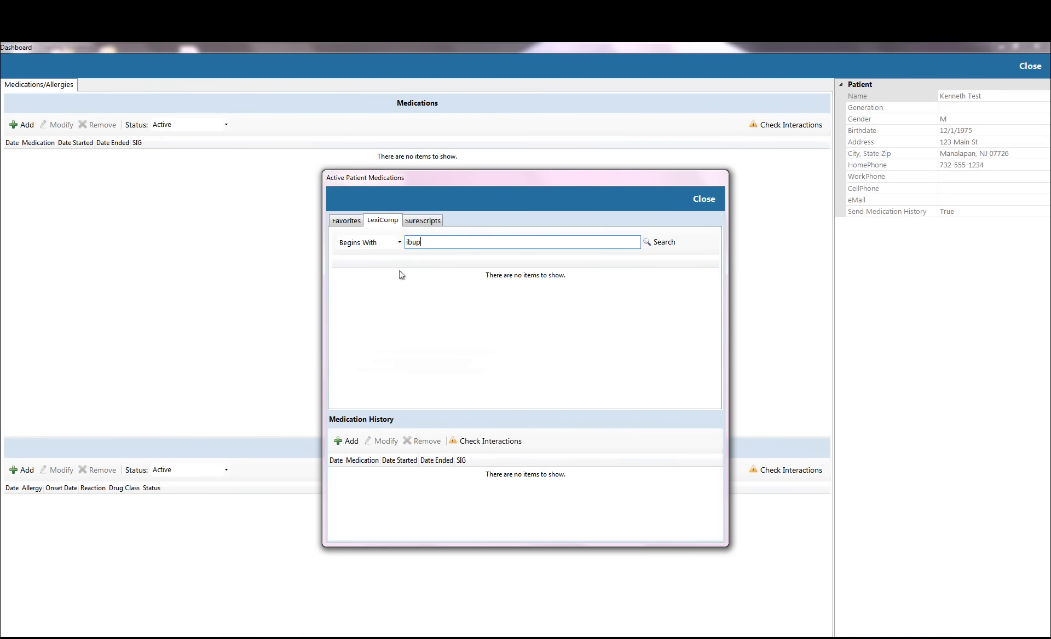
key(Return)
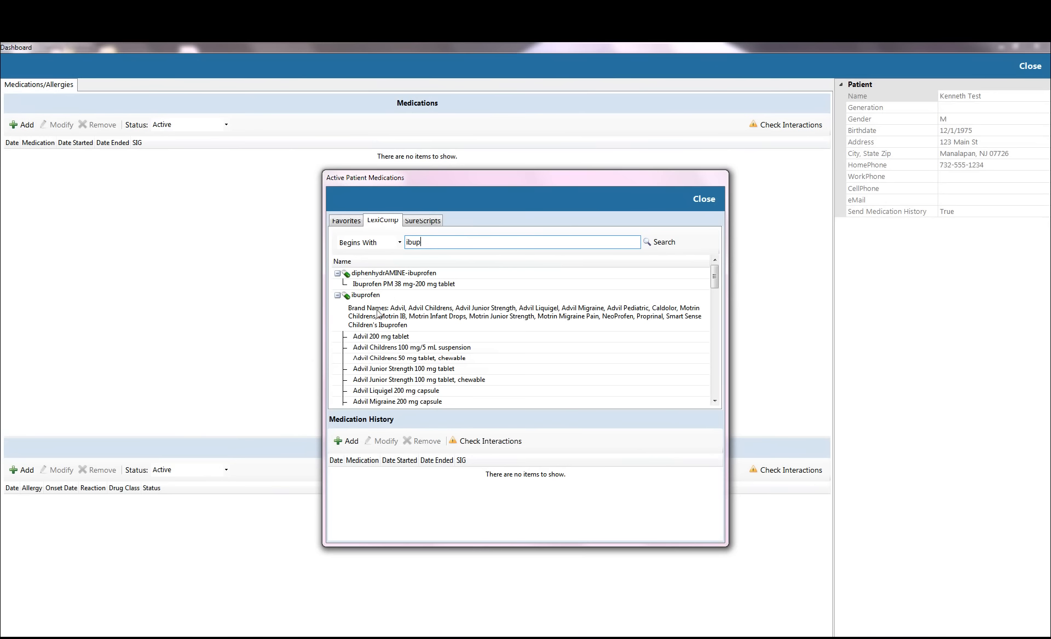
click(453, 317)
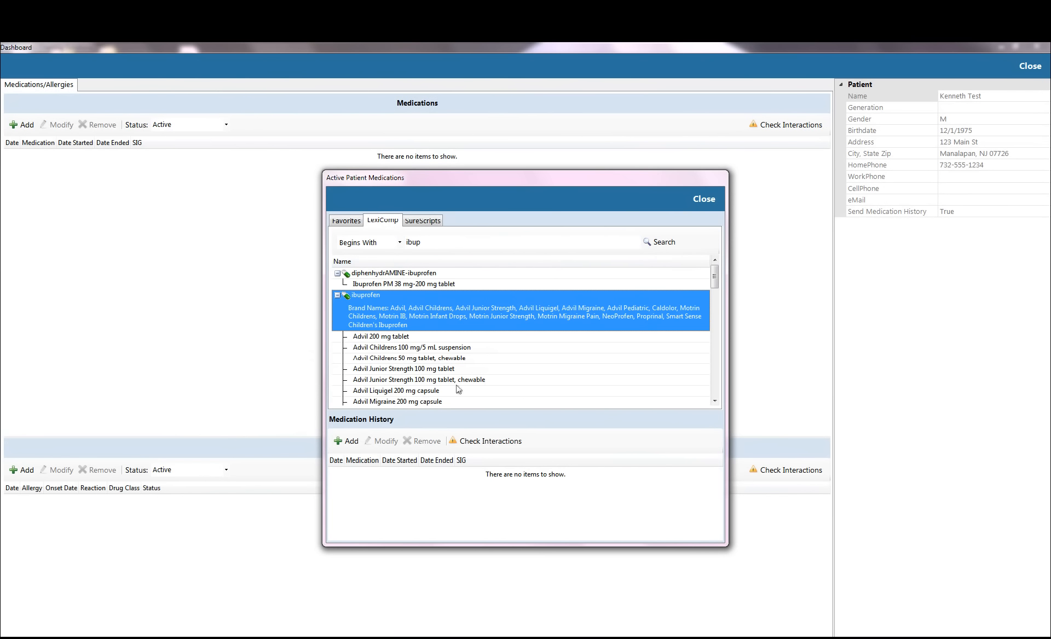
click(348, 445)
click(349, 444)
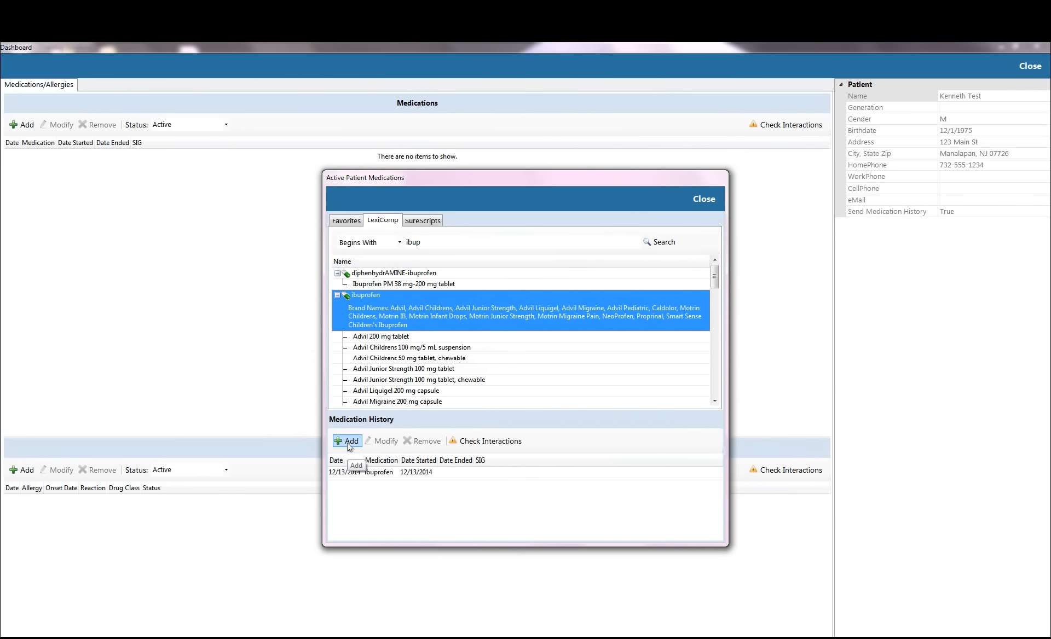
click(699, 202)
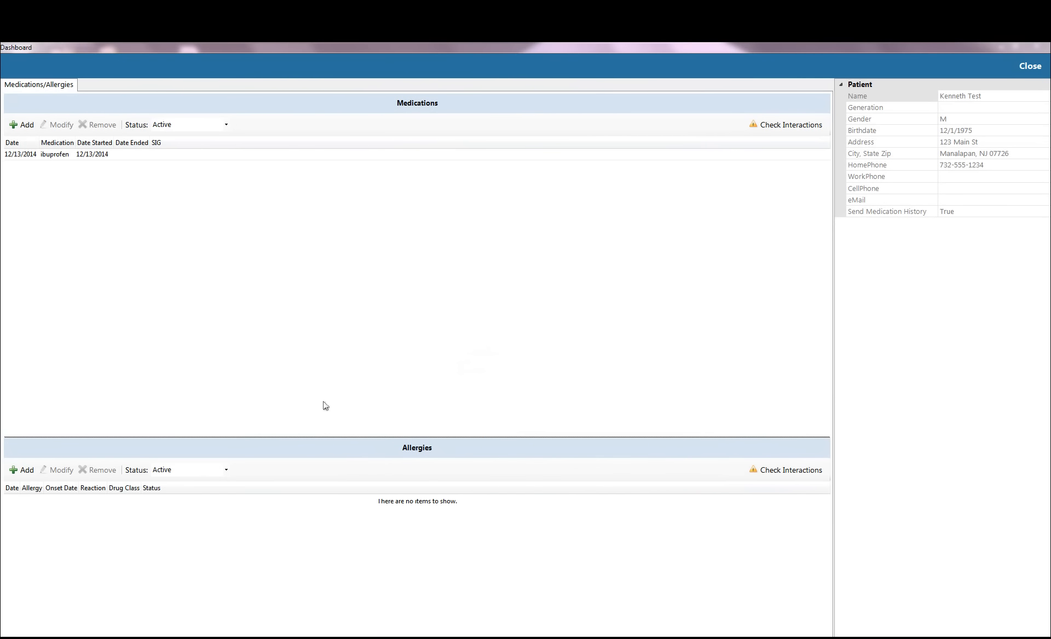
Add ampicillin to the patient's allergies from a LexiComp search for "ampic", and return to the dashboard.
click(29, 474)
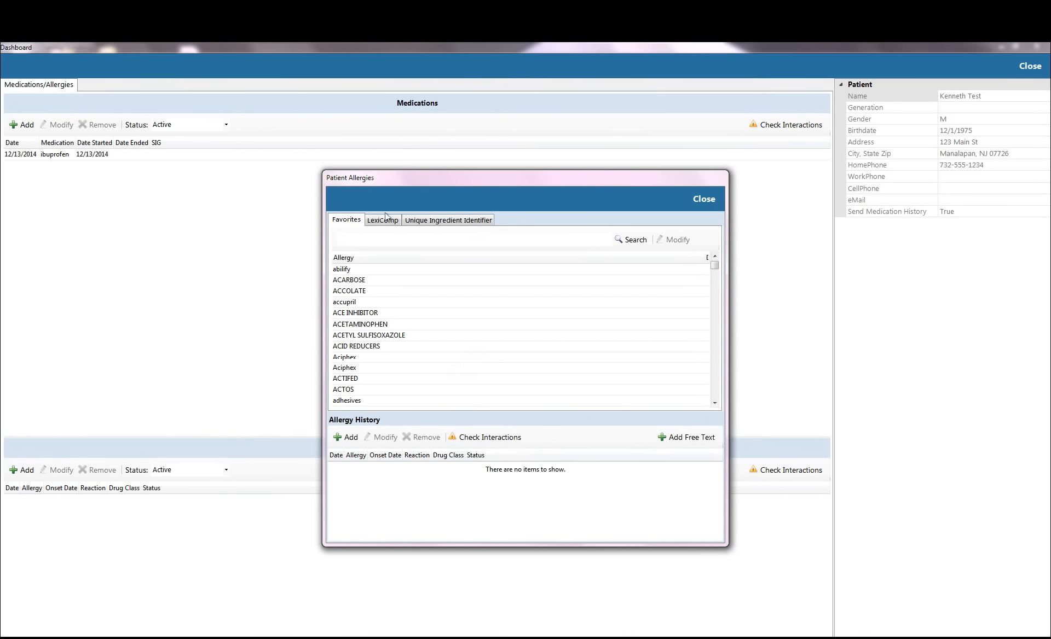
click(383, 221)
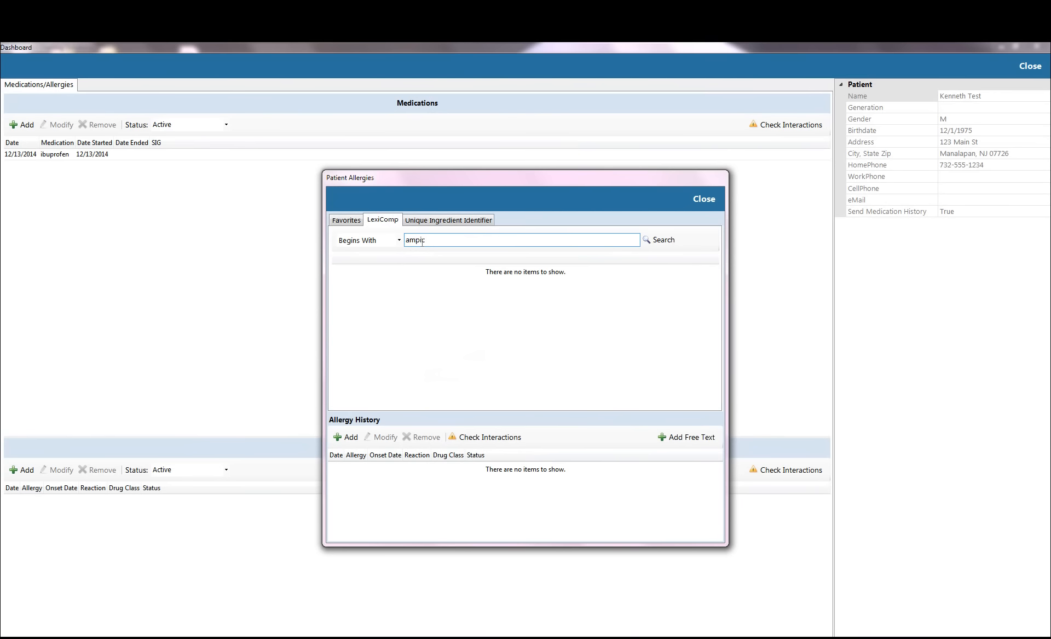
key(Return)
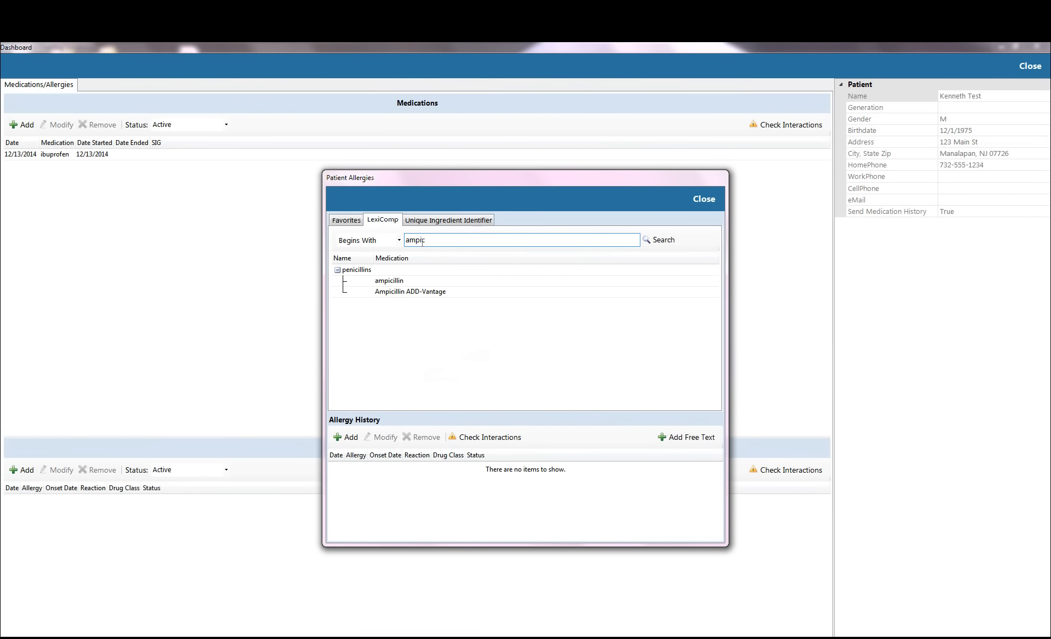
click(378, 280)
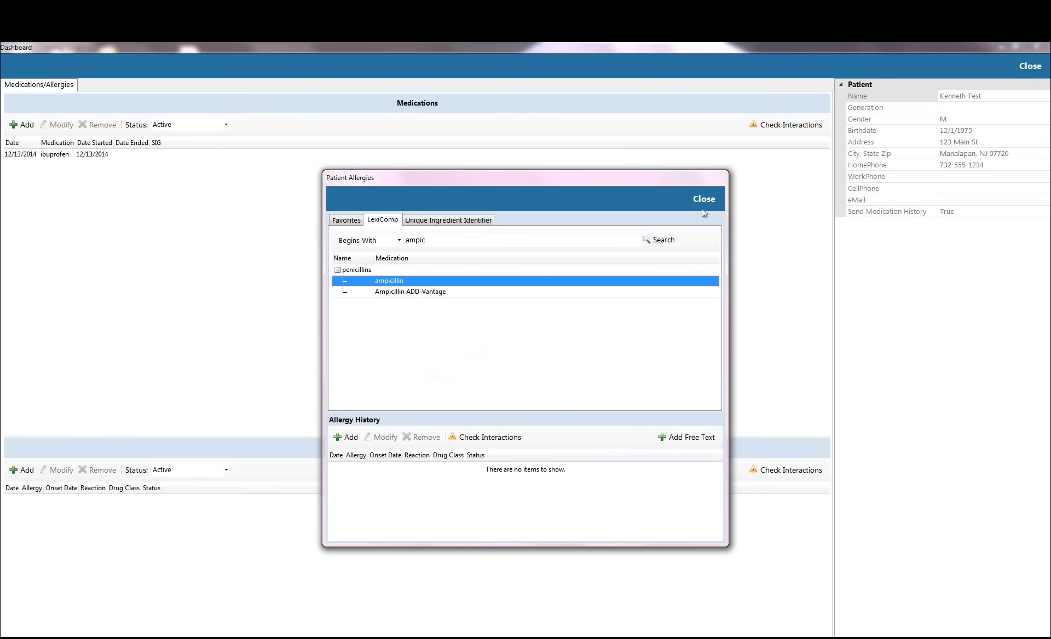
click(346, 438)
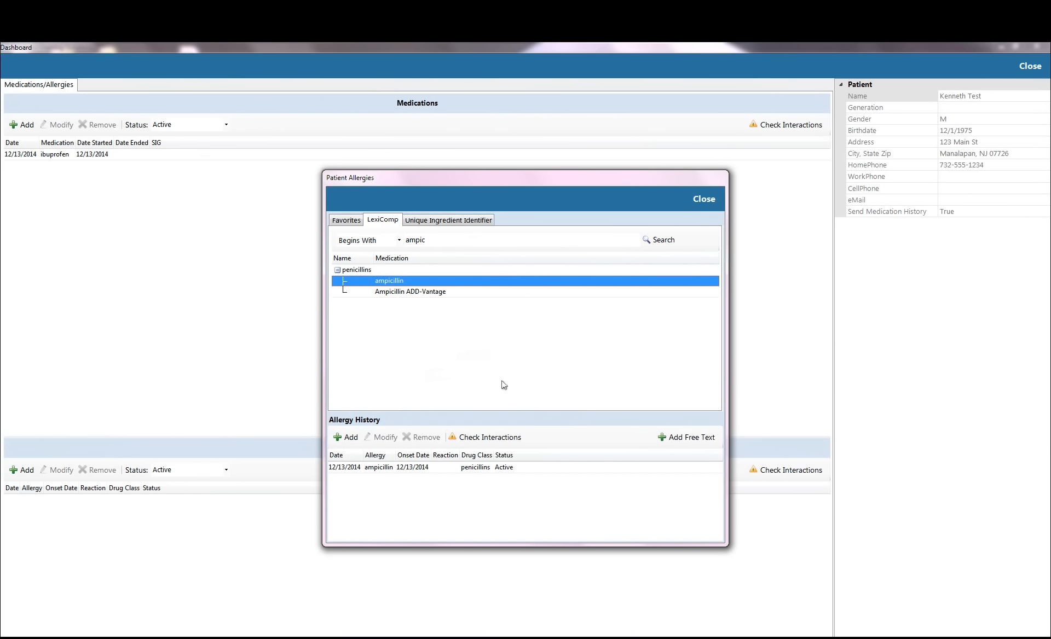
click(704, 199)
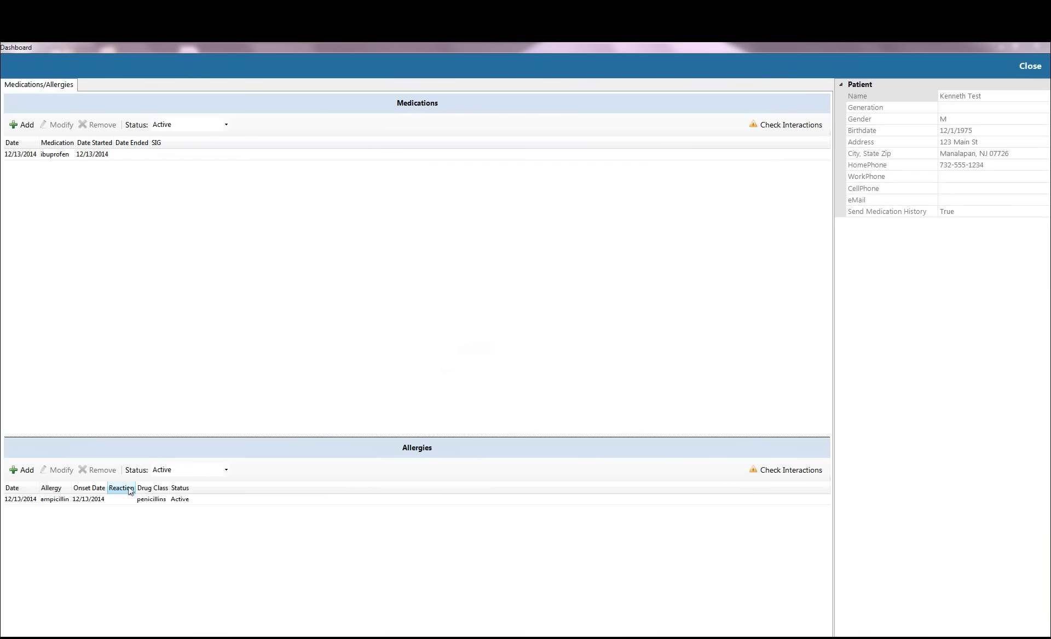
click(1029, 65)
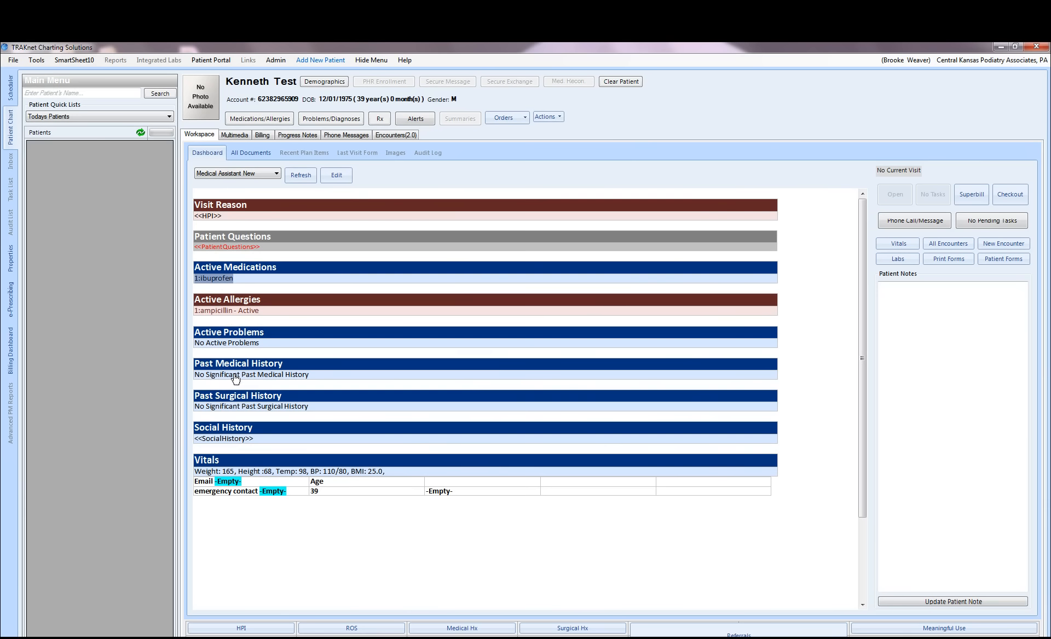
Open the patient's past medical history for editing and delete the "No Significant Past Medical History" text from the note.
click(236, 377)
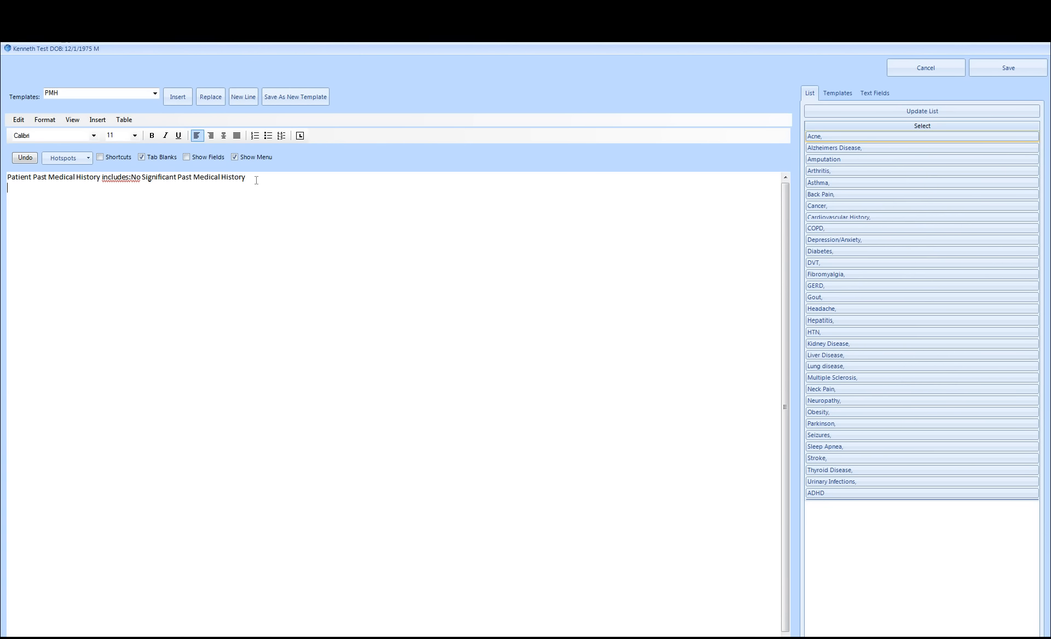
drag(255, 177, 131, 177)
key(BackSpace)
key(BackSpace)
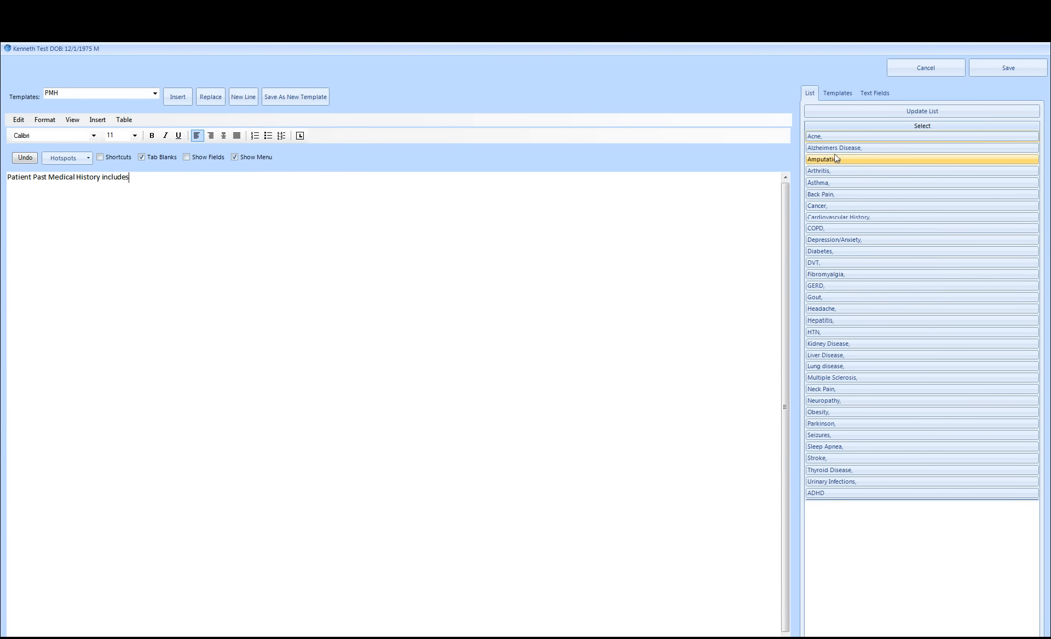
Add High Cholesterol to the past medical history pick list, insert it into the patient's history note and save.
click(843, 119)
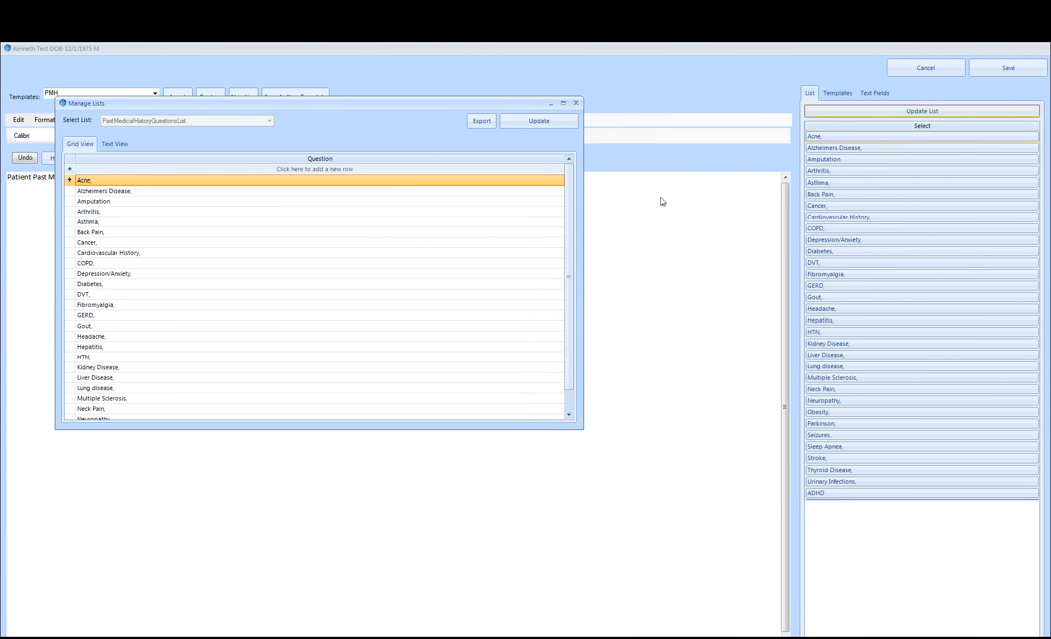
click(296, 173)
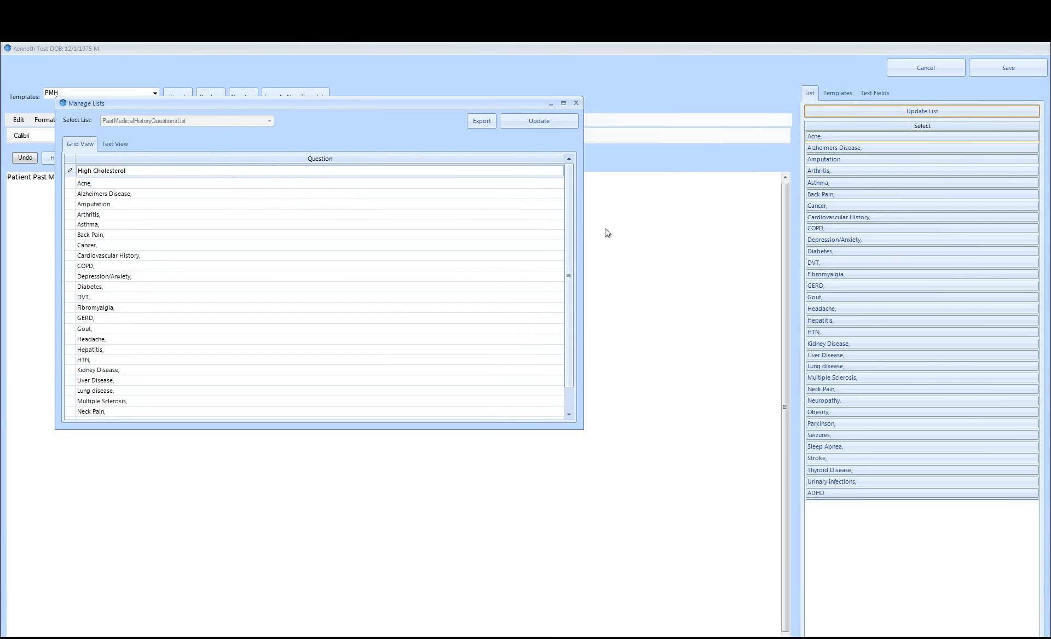
click(545, 123)
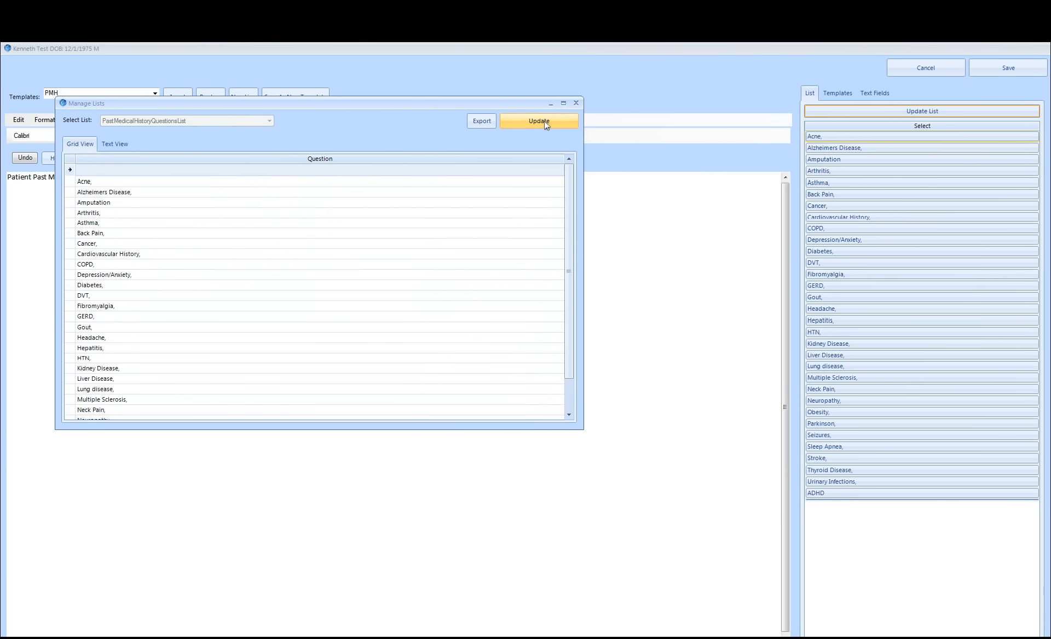
click(321, 294)
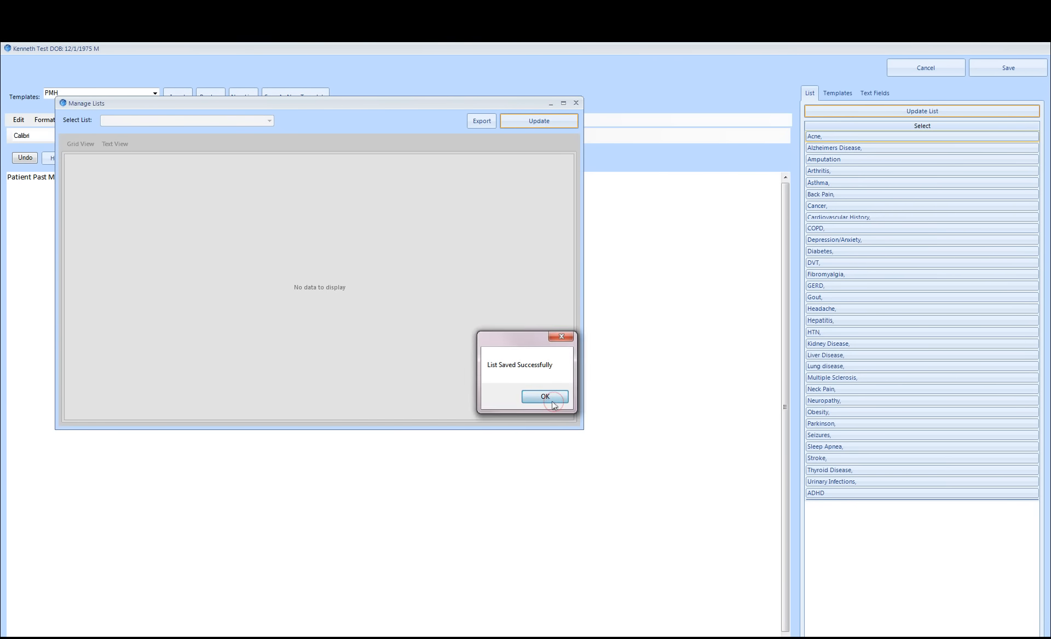
click(547, 397)
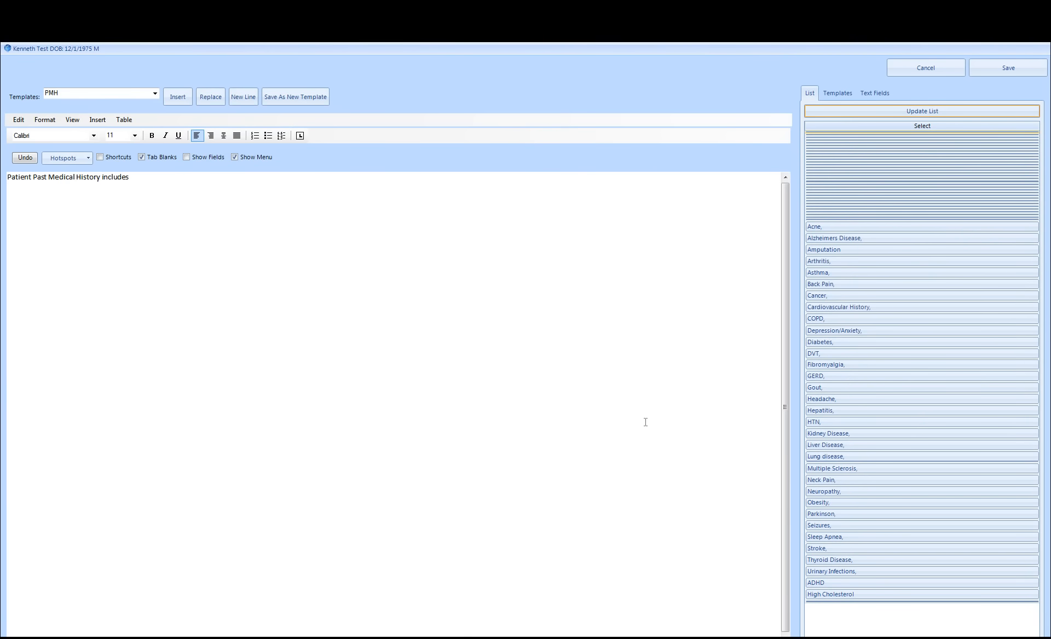
double_click(840, 594)
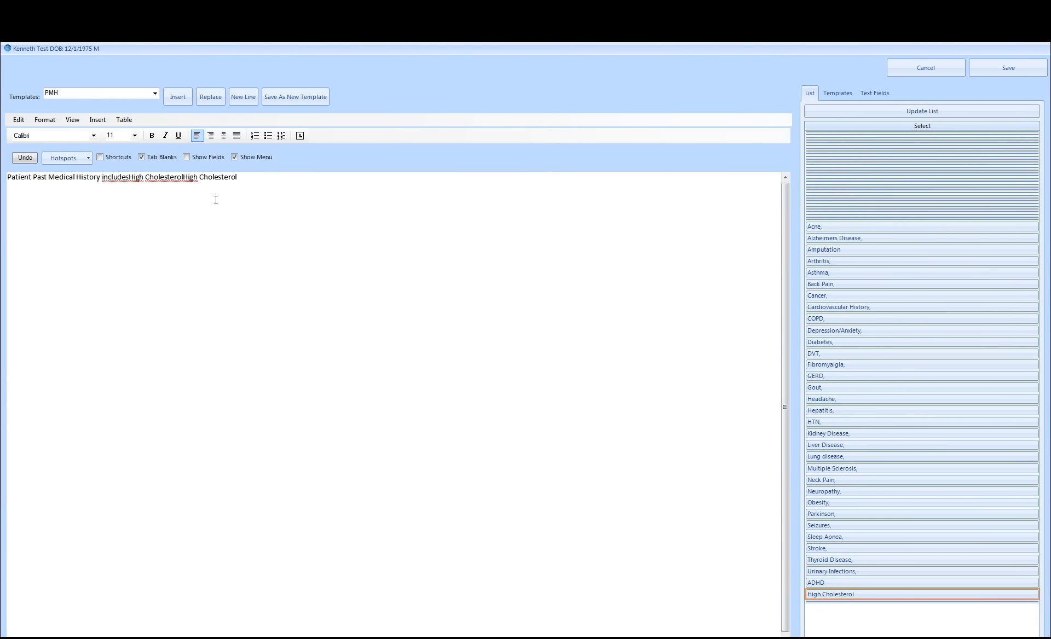
click(1002, 72)
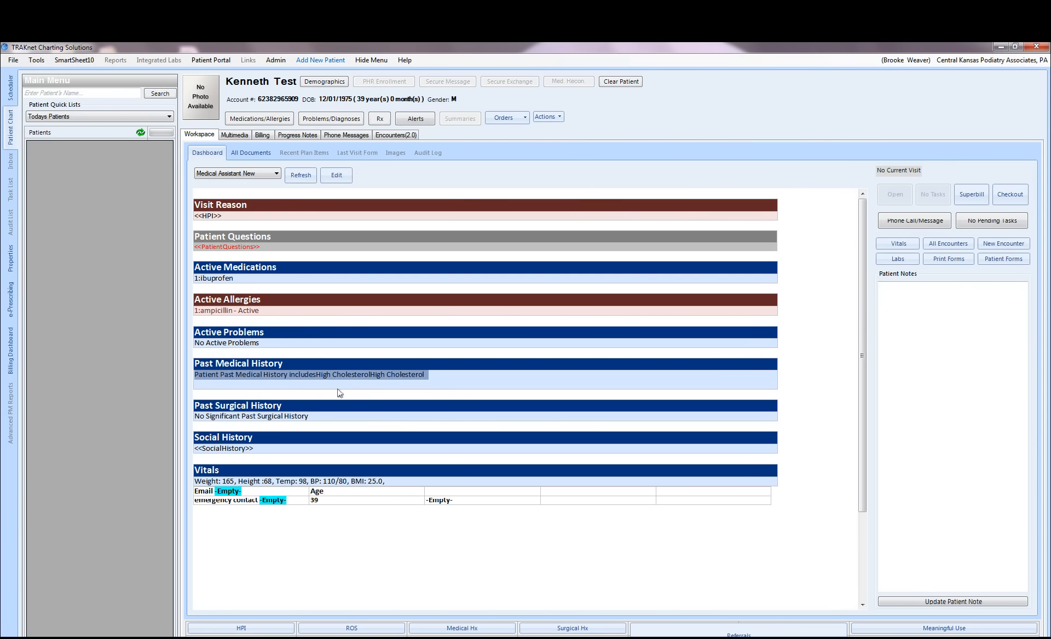
Record Carpal Tunnel in the patient's past surgical history and save it.
double_click(248, 420)
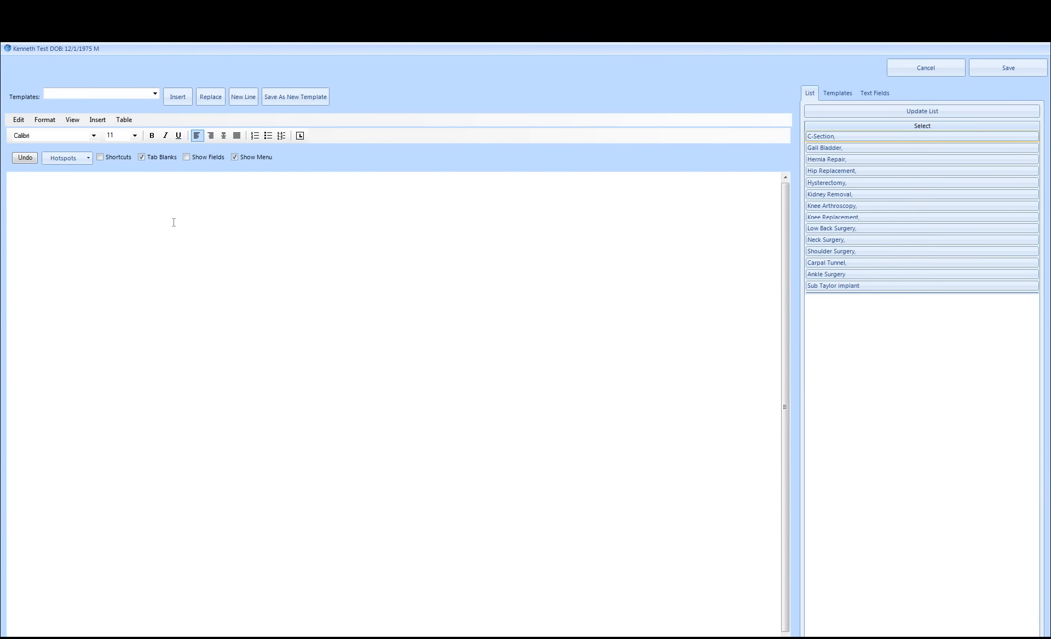
click(836, 264)
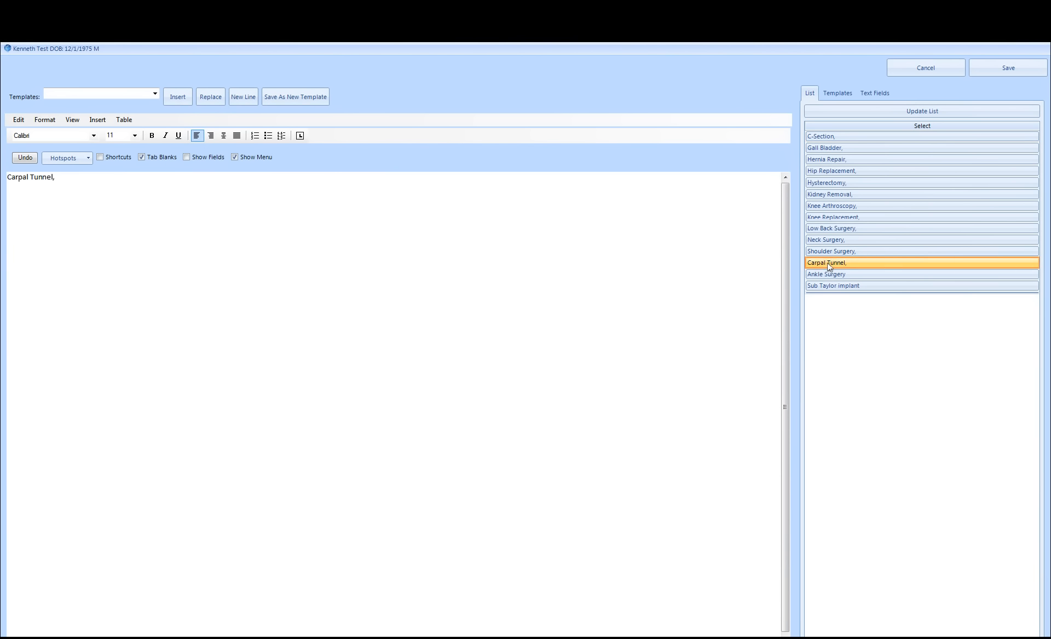
click(995, 67)
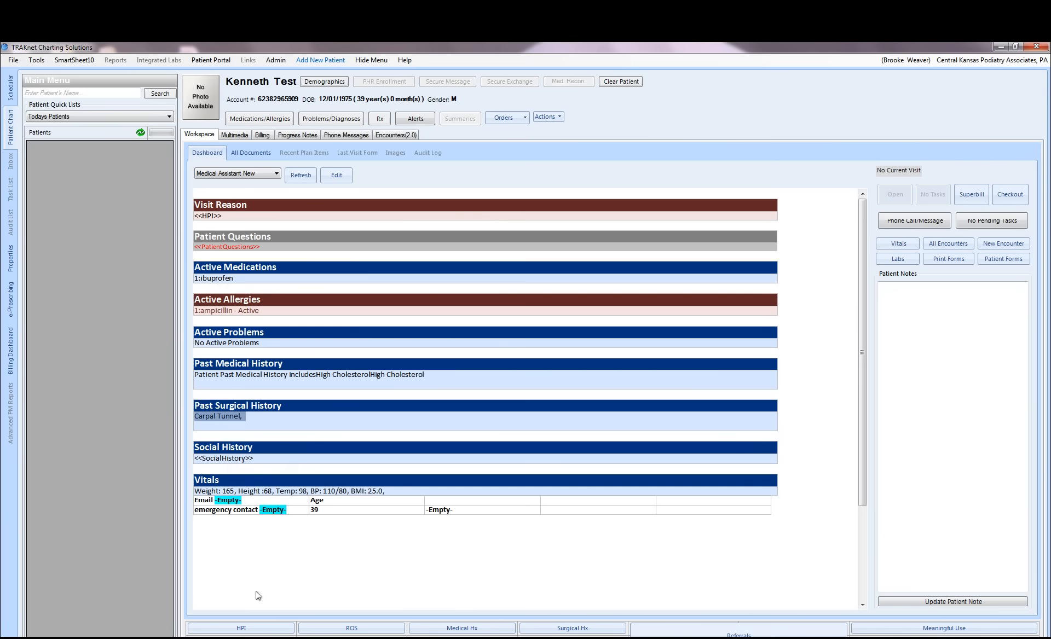
Insert the second Social History template into the patient's social history and set the marital status to Married.
click(229, 459)
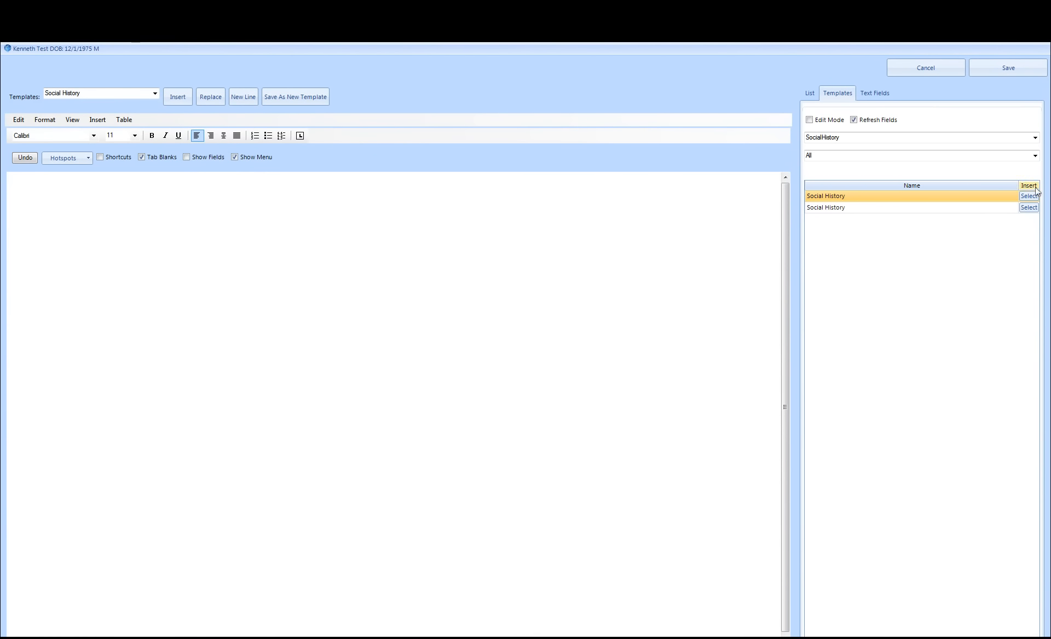
click(1028, 208)
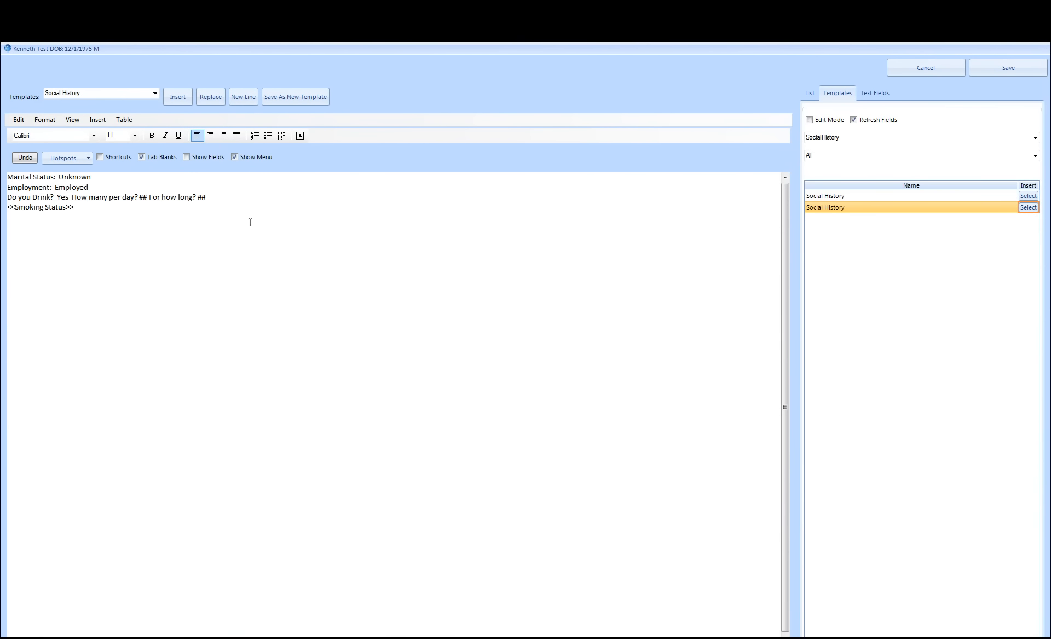
click(72, 182)
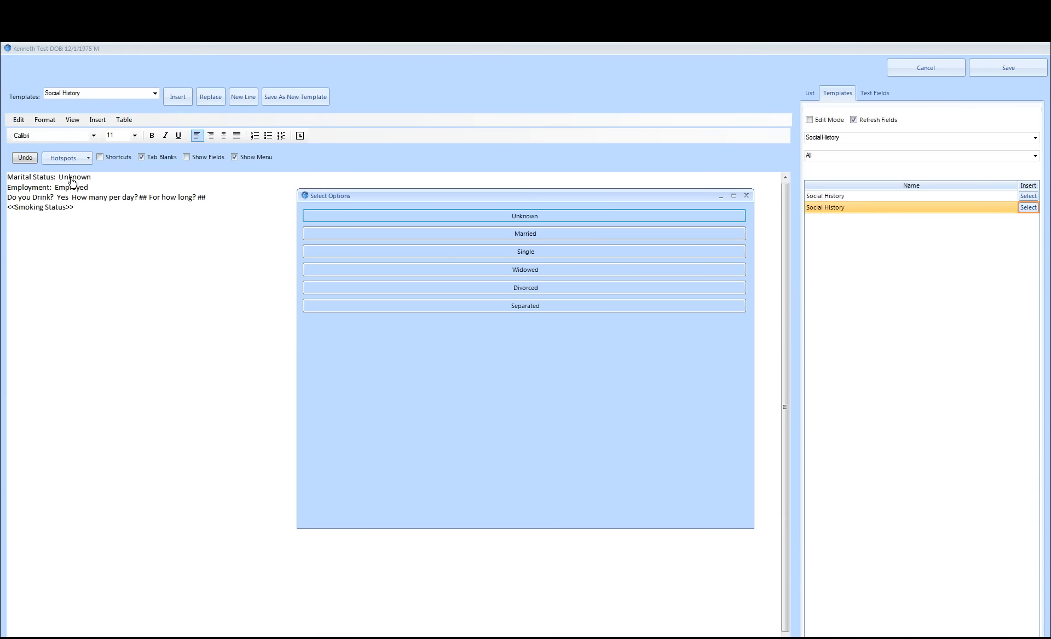
click(510, 239)
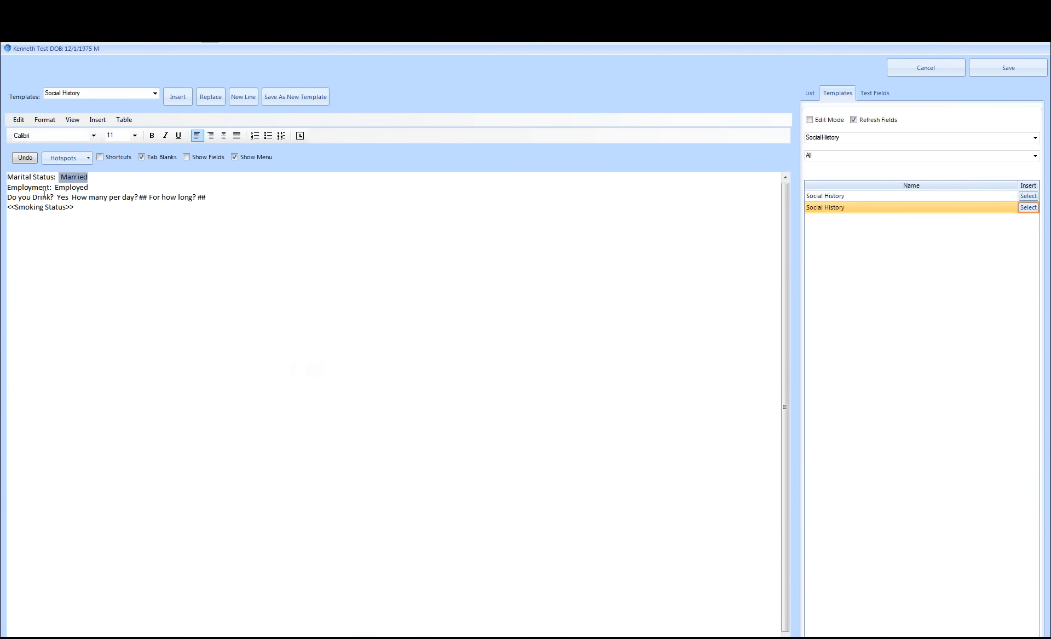
Fill in the drinking question with 1 for how many per day and 1 for how long.
click(144, 203)
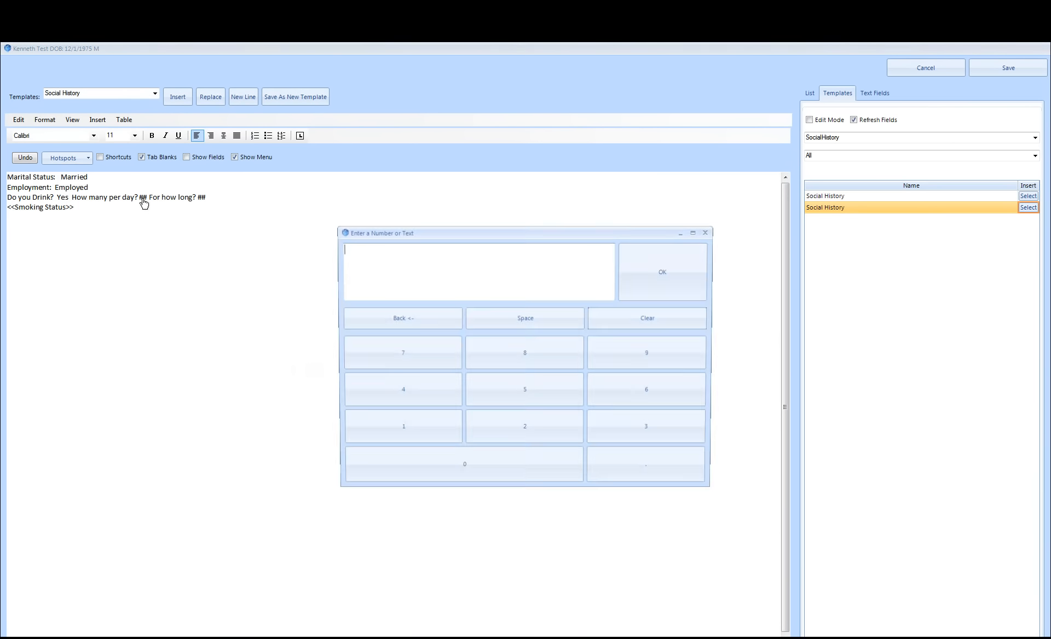
click(413, 431)
click(663, 268)
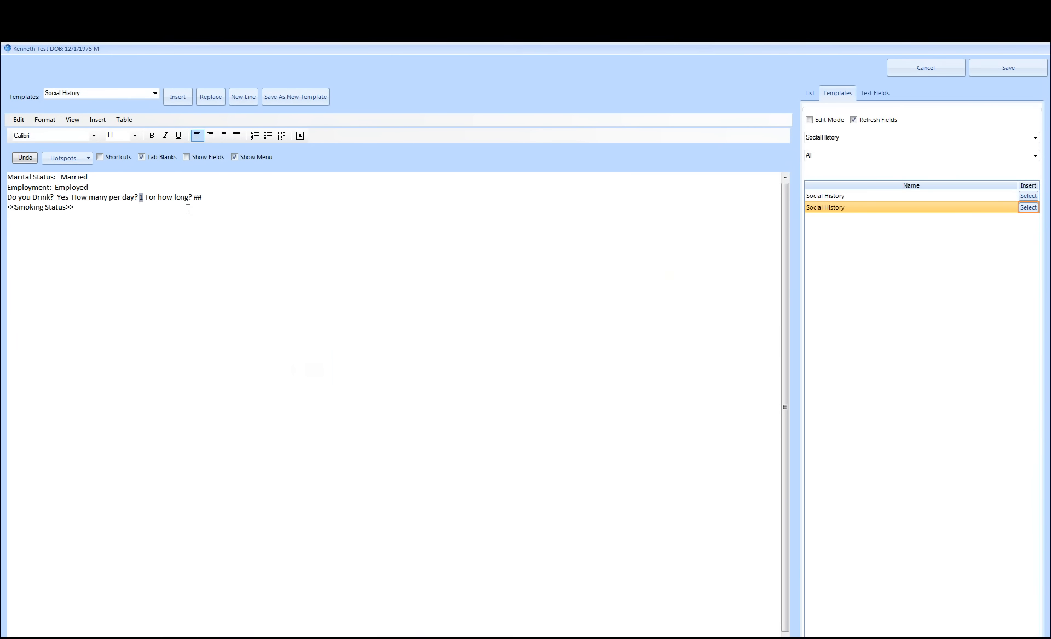
click(198, 201)
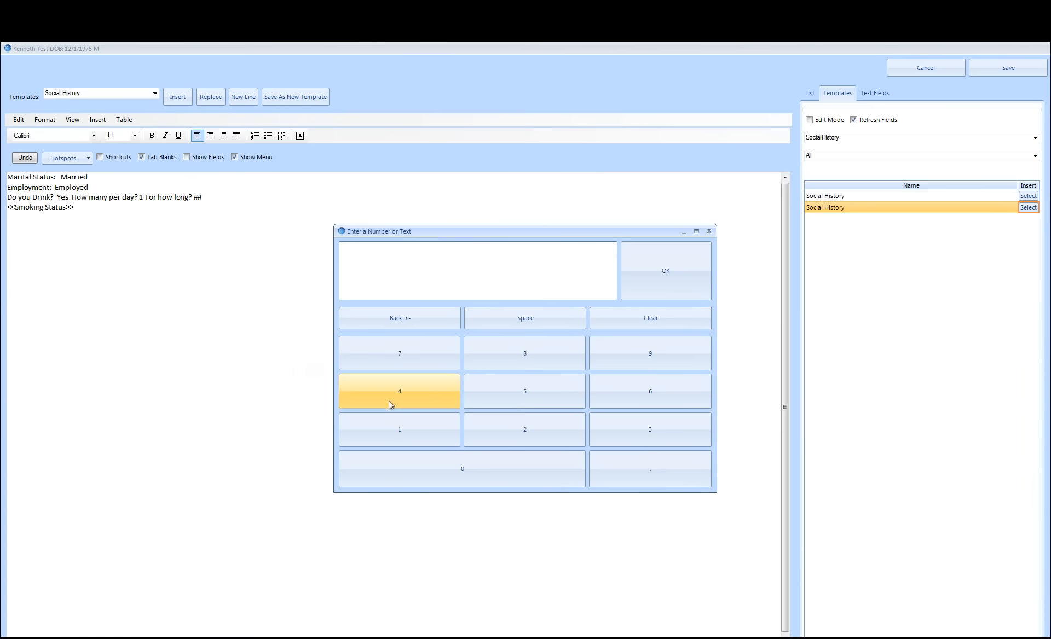
click(409, 430)
click(662, 271)
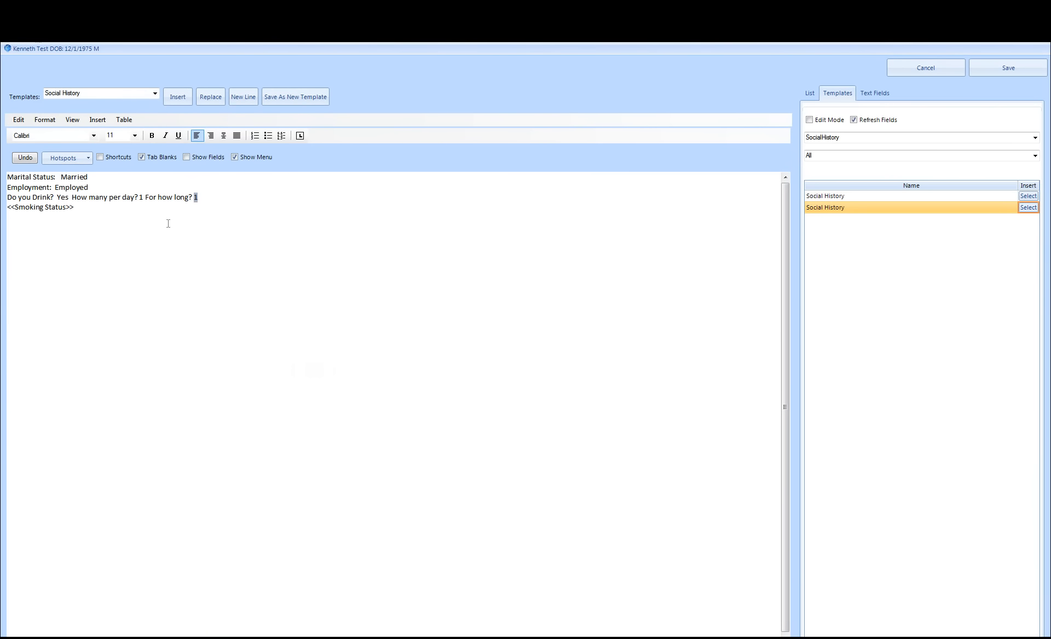
Set the smoking status to Never smoker and save the social history.
click(33, 208)
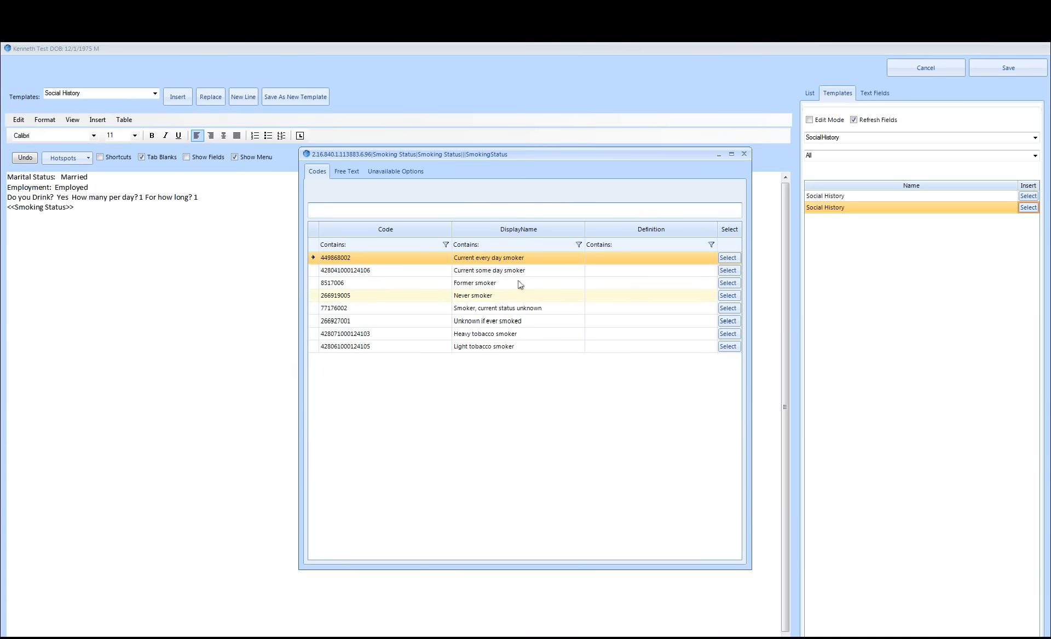
click(728, 296)
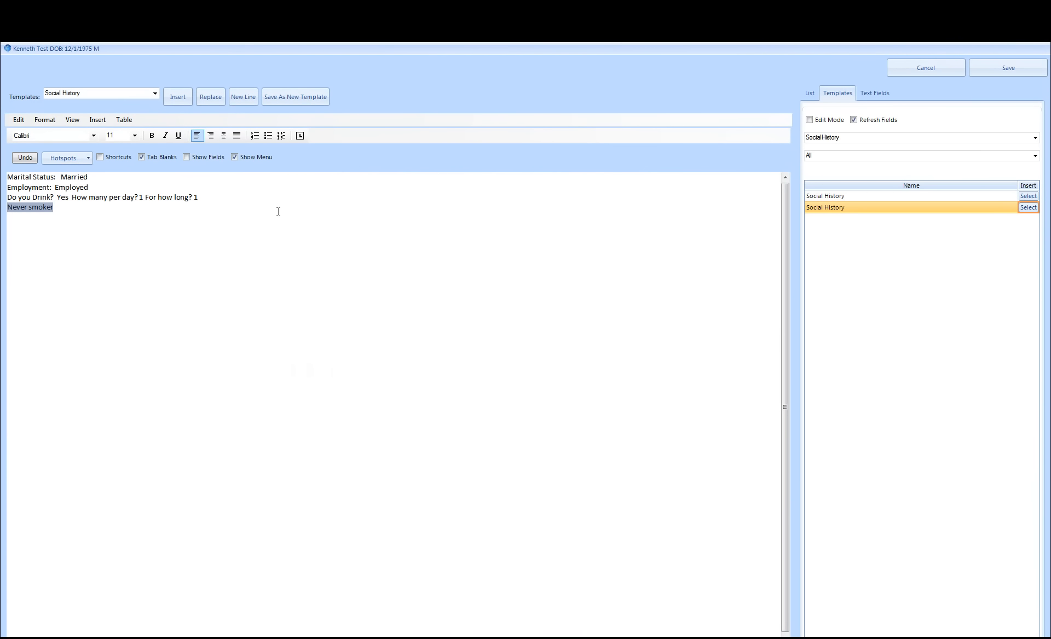
click(995, 68)
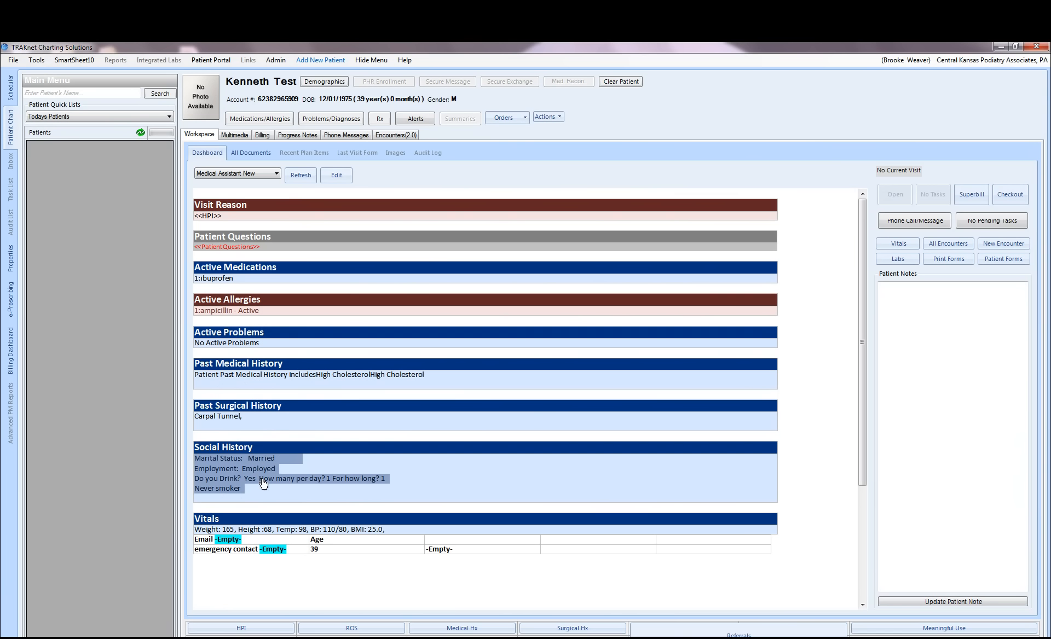
Open the patient's review of systems, set the ENTM entry to WNL and save it.
click(348, 629)
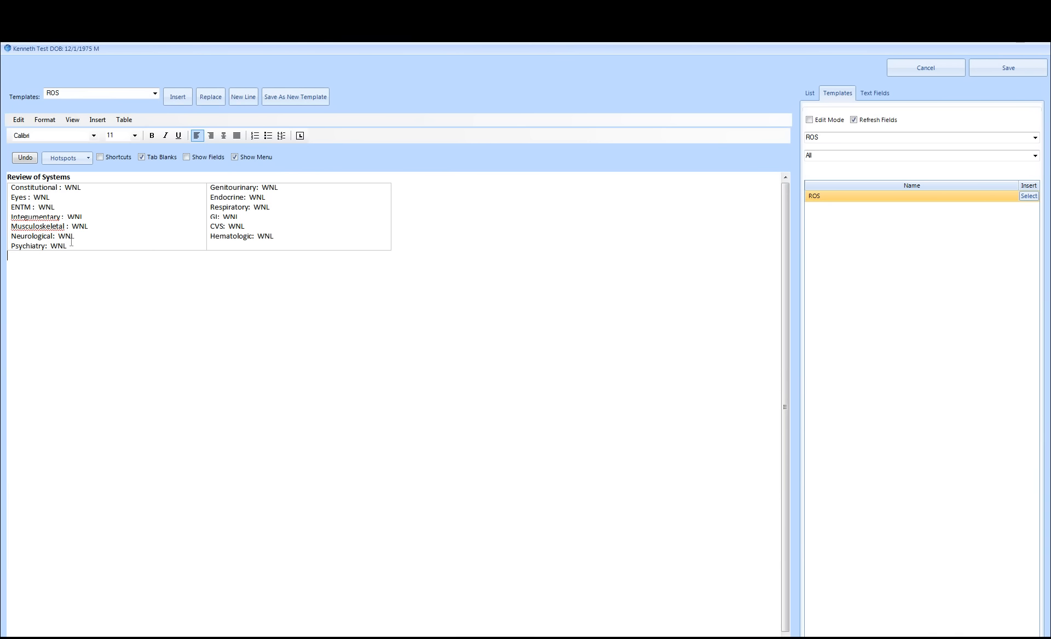
click(47, 209)
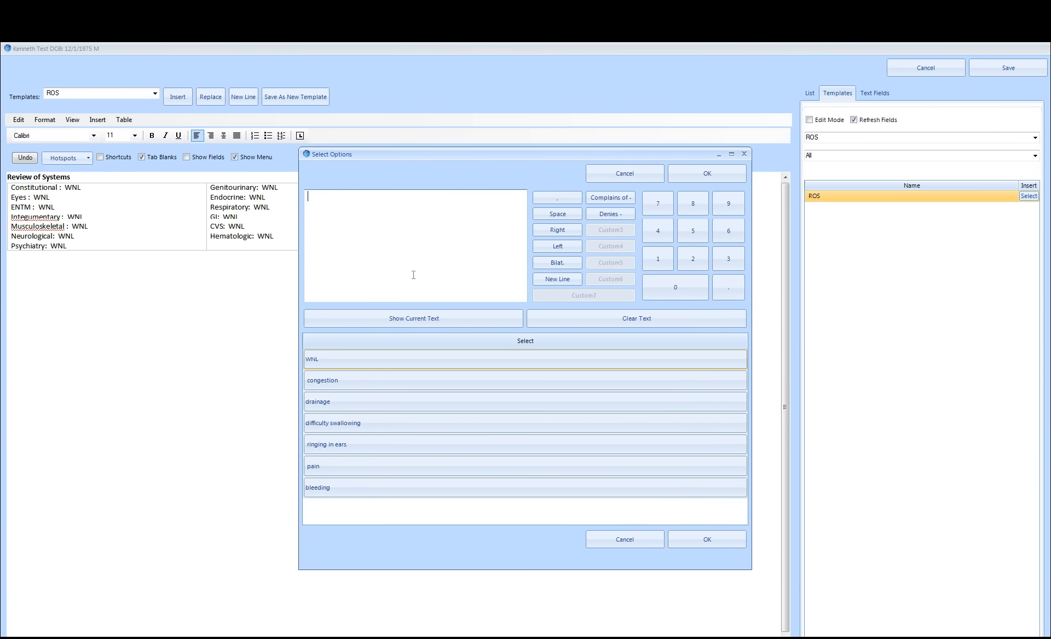
click(707, 540)
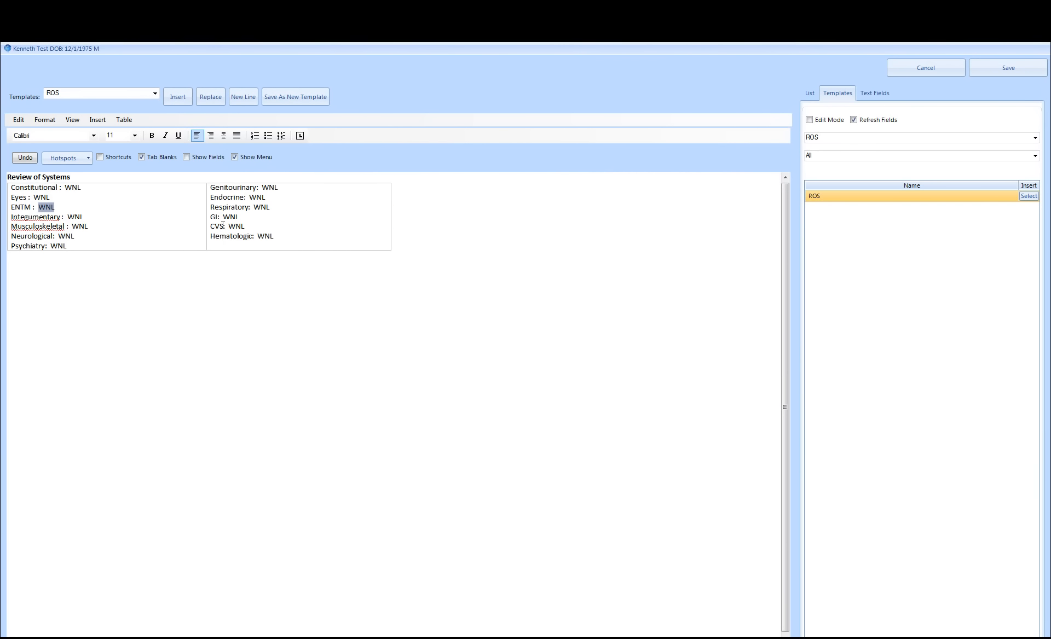
click(1009, 71)
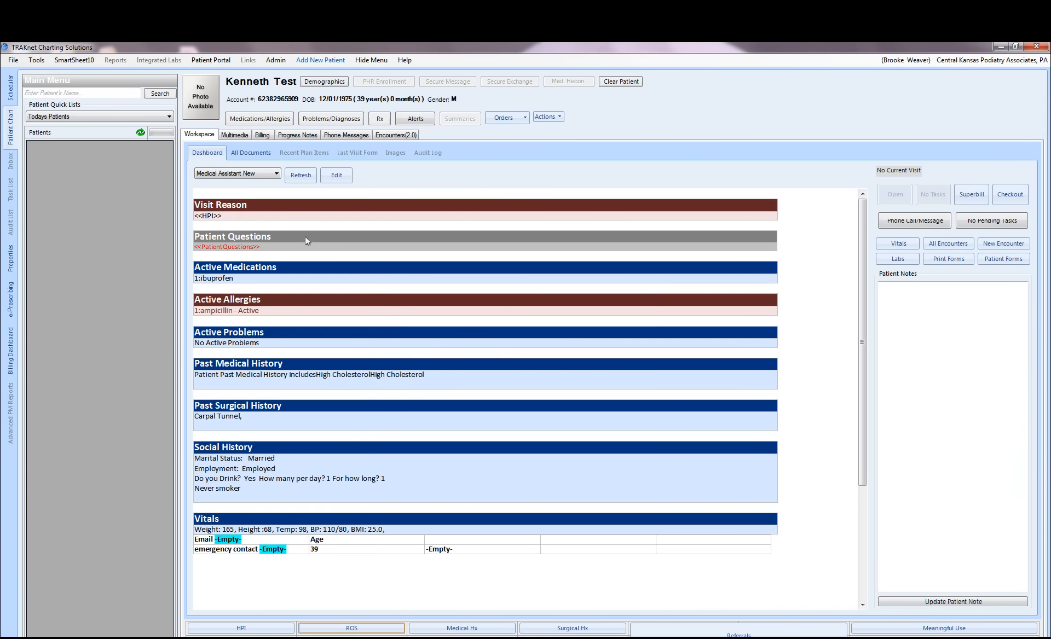
Switch the dashboard to the Billing New view and start a new insurance entry from the empty secondary insurance carrier.
click(277, 175)
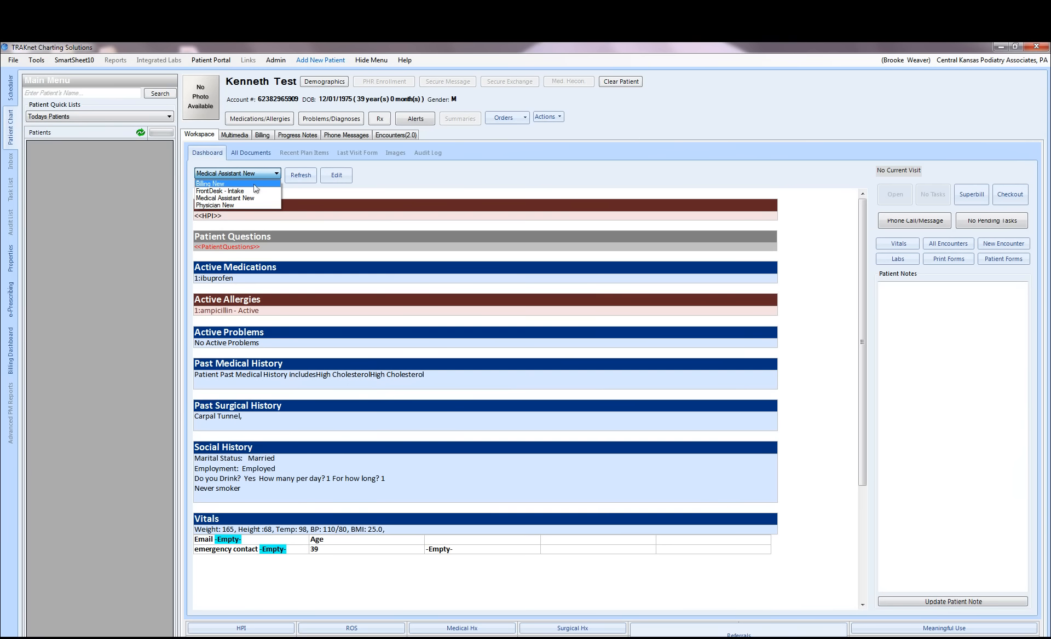
click(256, 186)
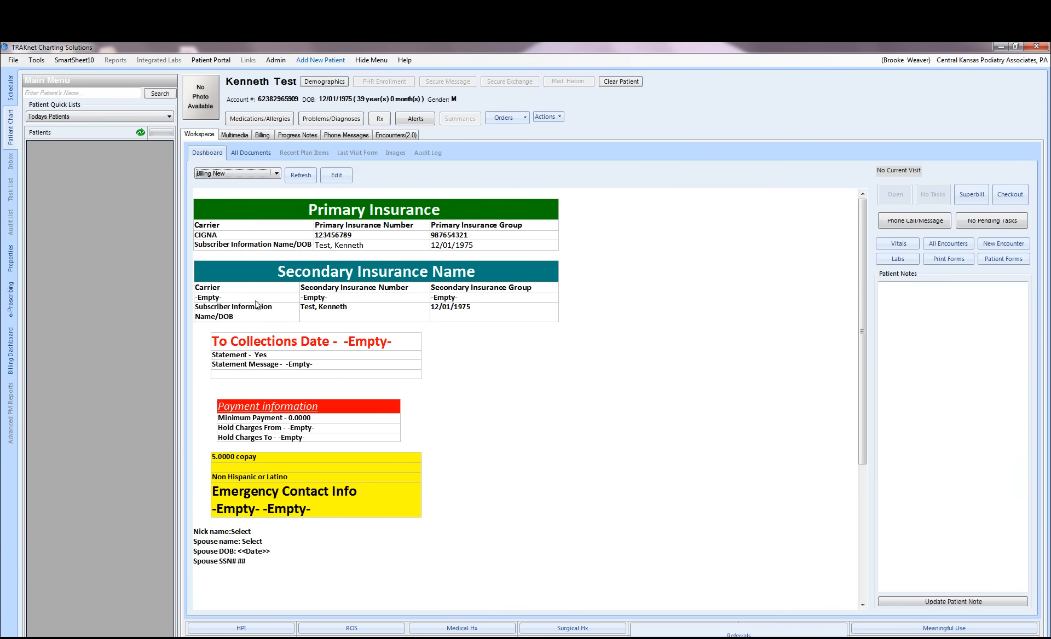
click(208, 301)
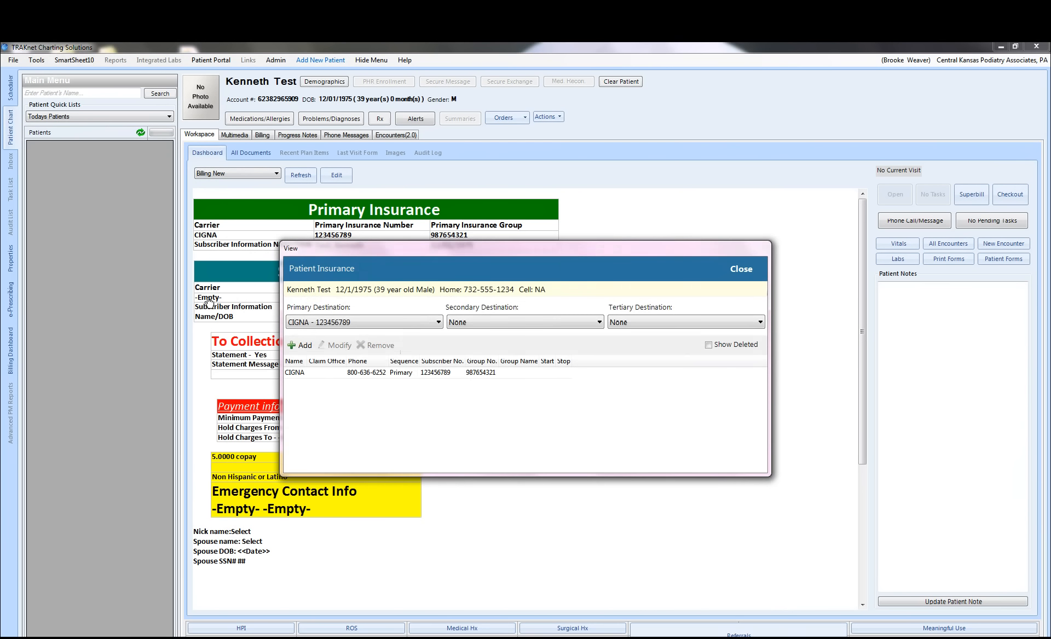
click(301, 345)
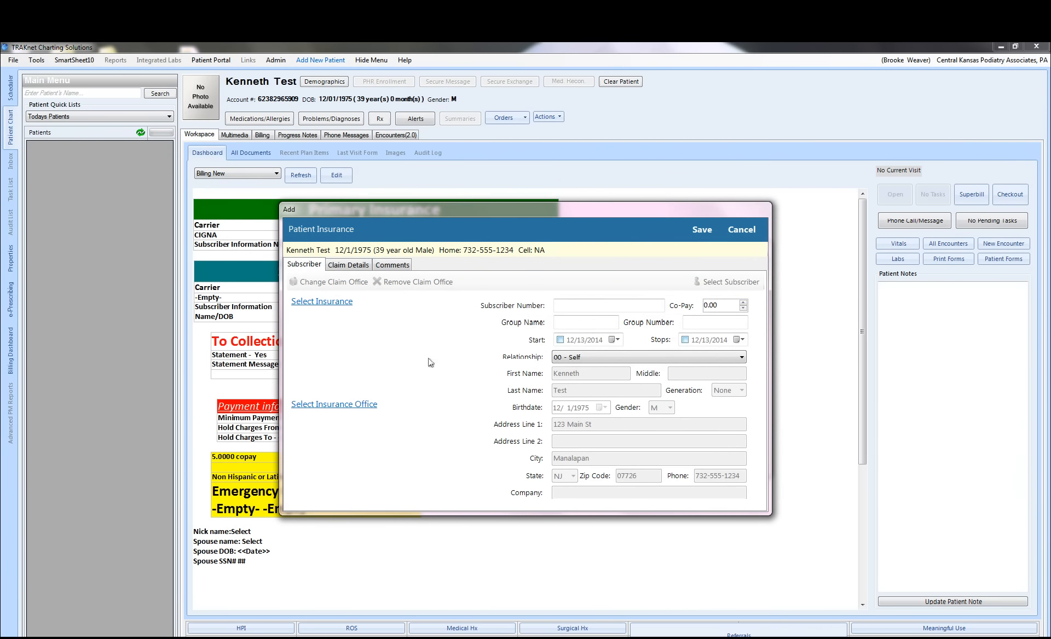
Try to look up a carrier whose name begins with "aet" for the new insurance entry, checking the search field and match options.
click(310, 302)
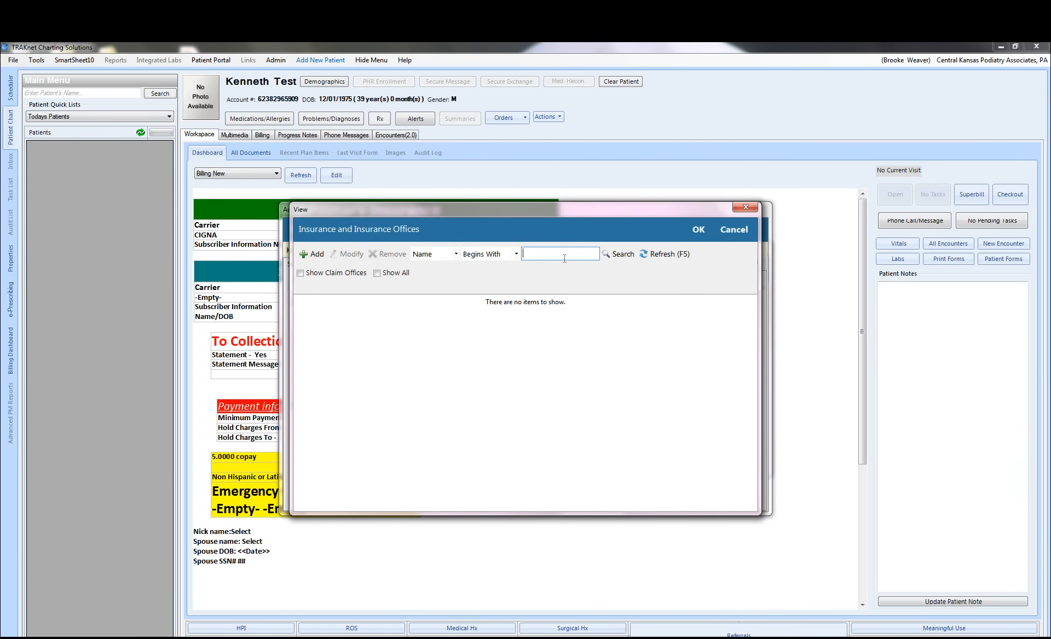
click(730, 230)
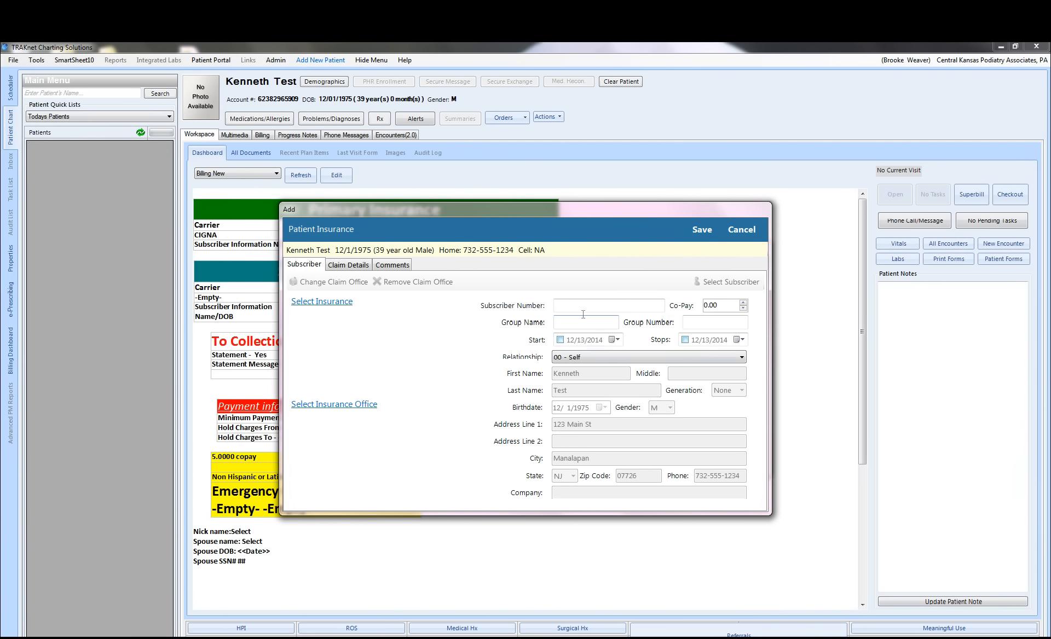
click(342, 309)
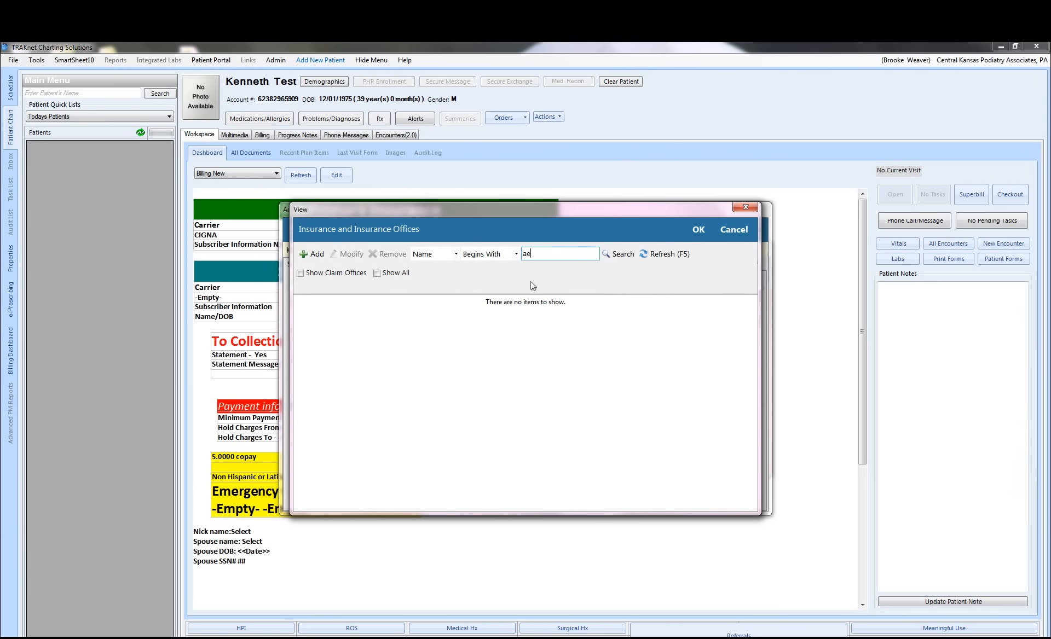
click(517, 259)
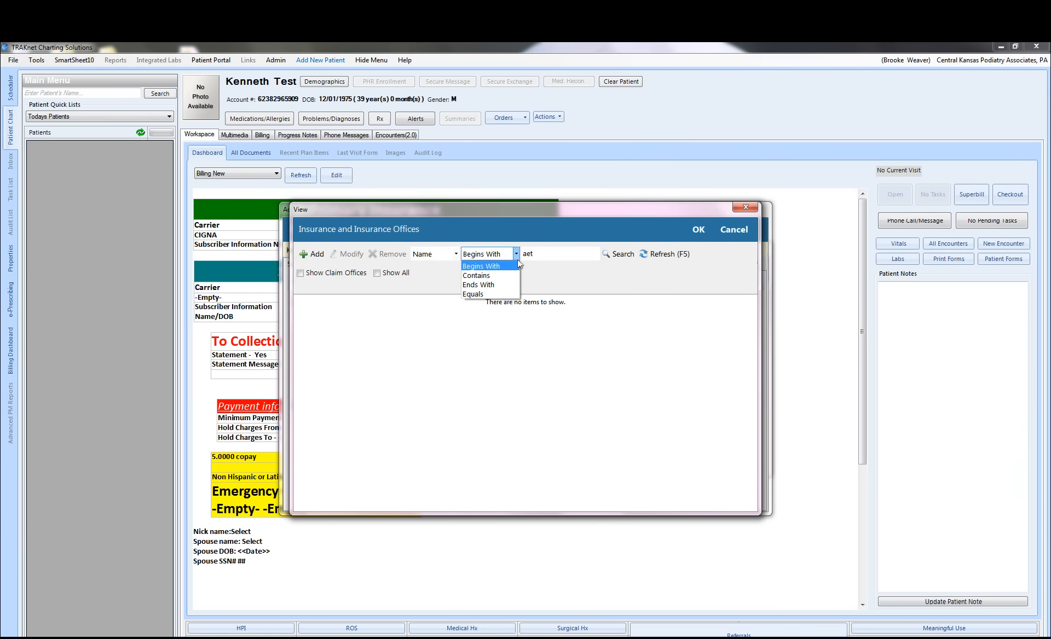
click(514, 257)
click(452, 257)
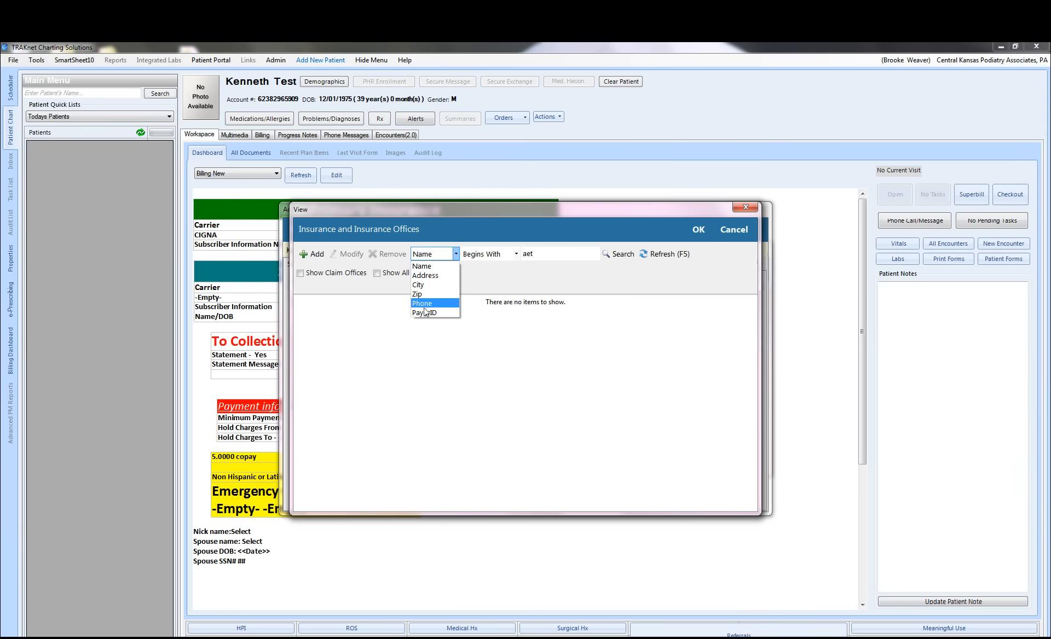
click(701, 229)
click(700, 228)
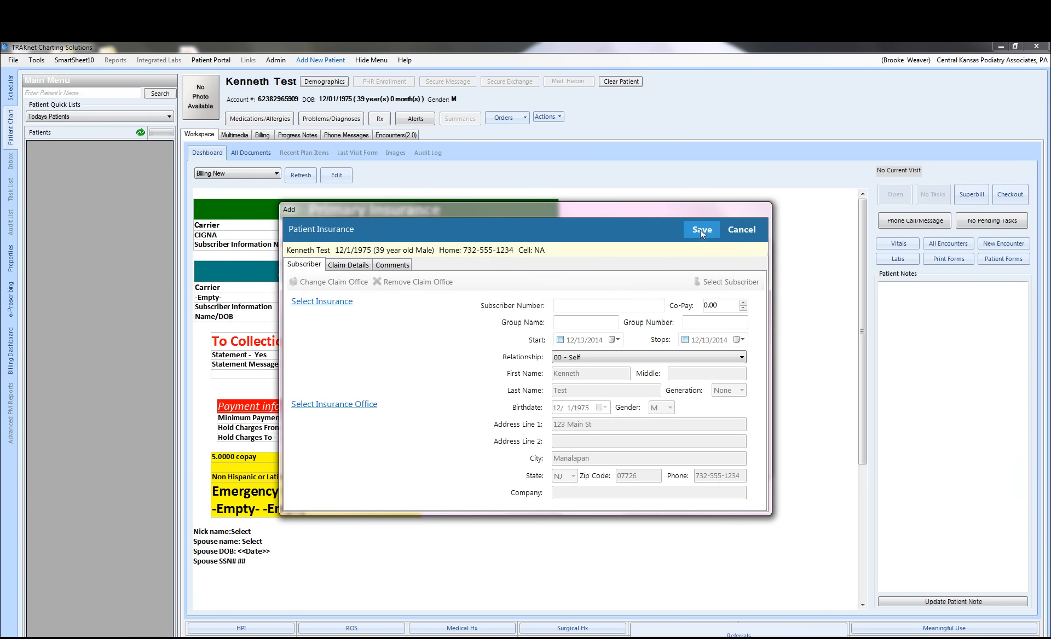
click(740, 229)
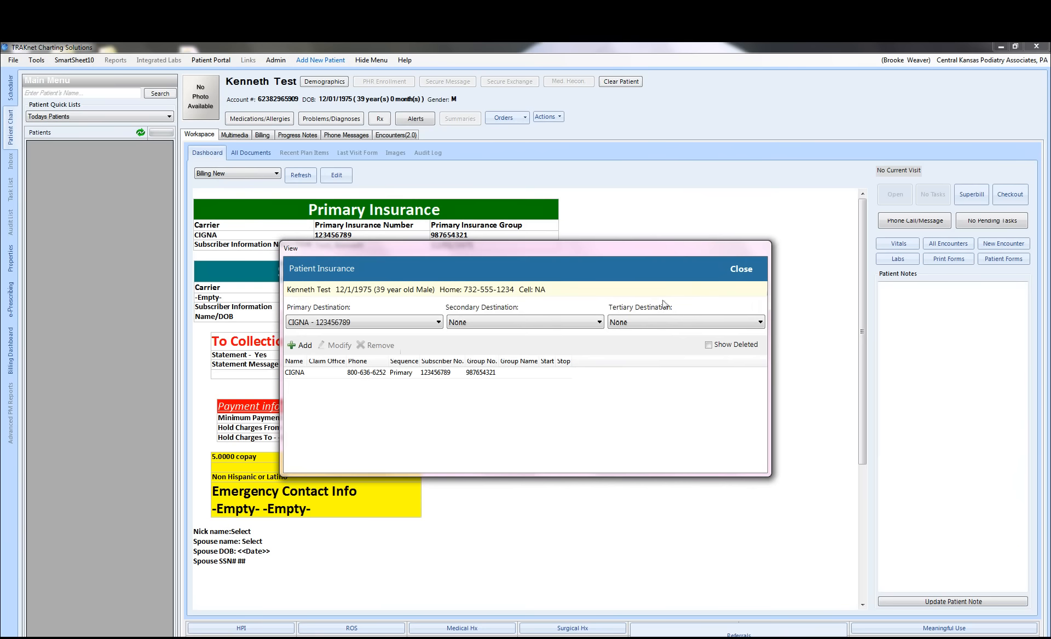
click(738, 269)
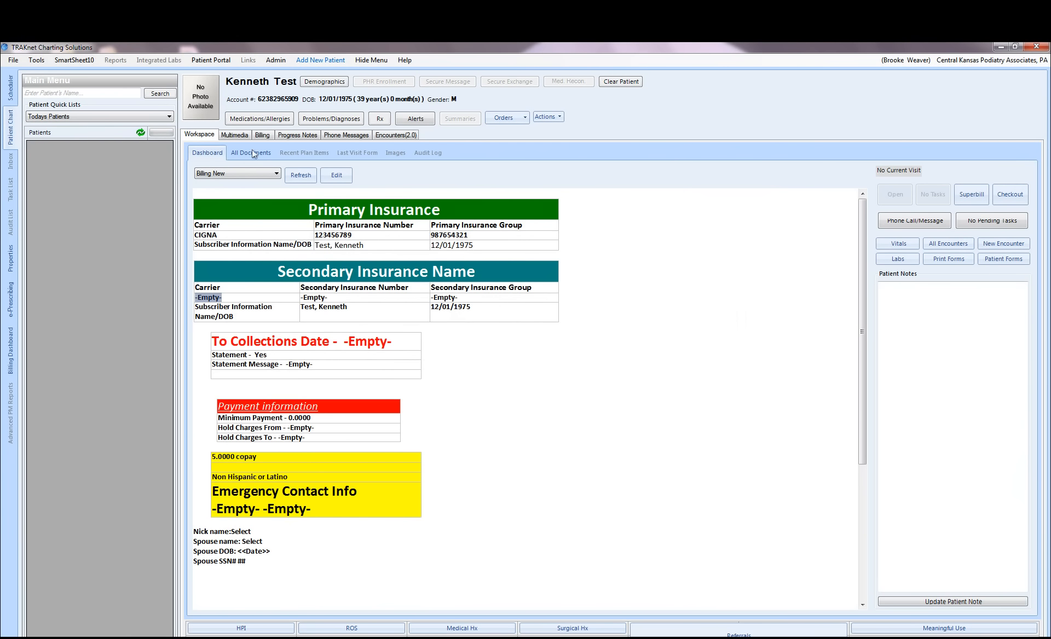
View the patient's insurance records in the chart's billing section and return to the dashboard.
click(263, 135)
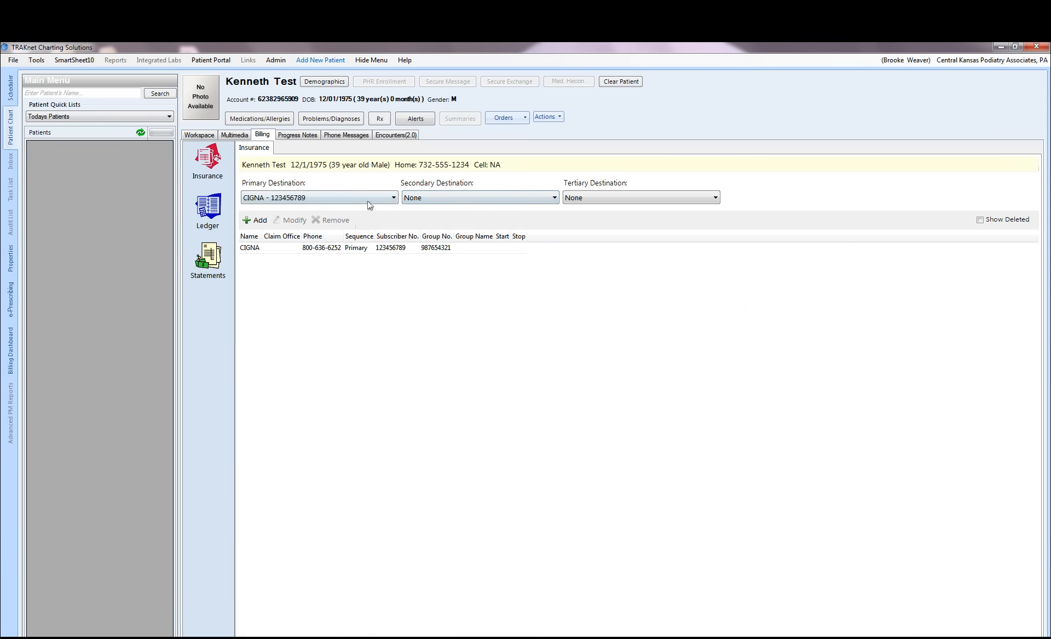
click(198, 136)
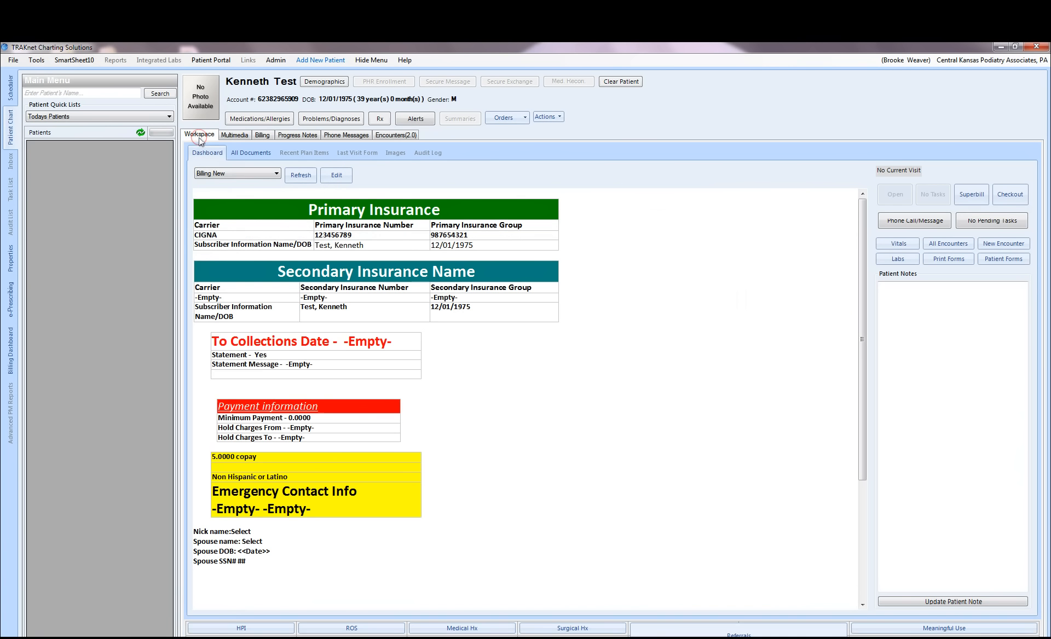
Review the patient's information in the FrontDesk - Intake, Medical Assistant New and Physician New dashboard views in turn.
click(274, 173)
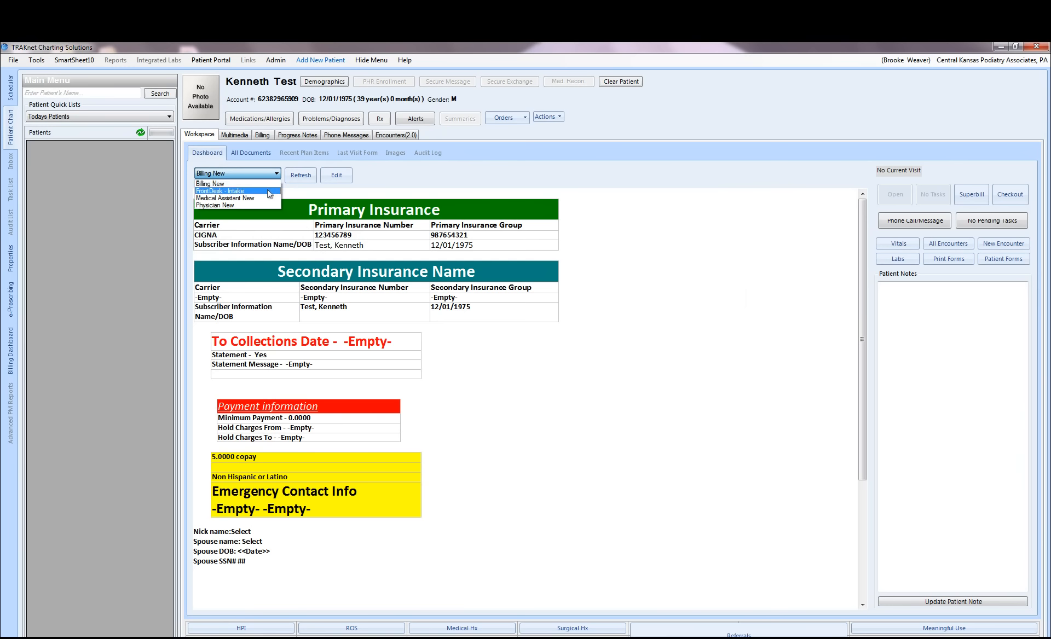
click(268, 191)
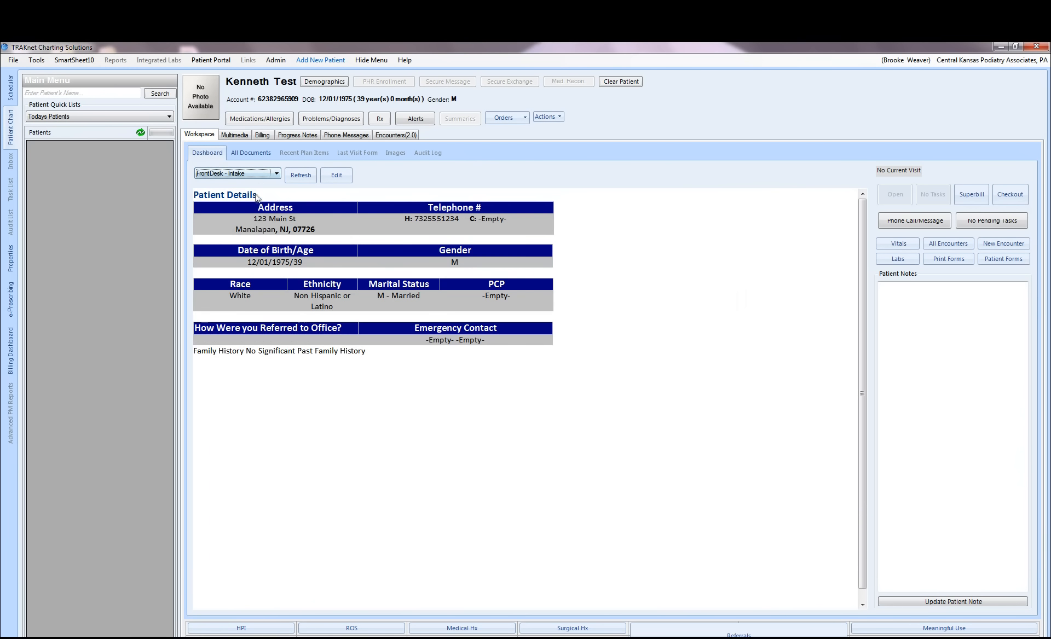
click(276, 174)
click(258, 199)
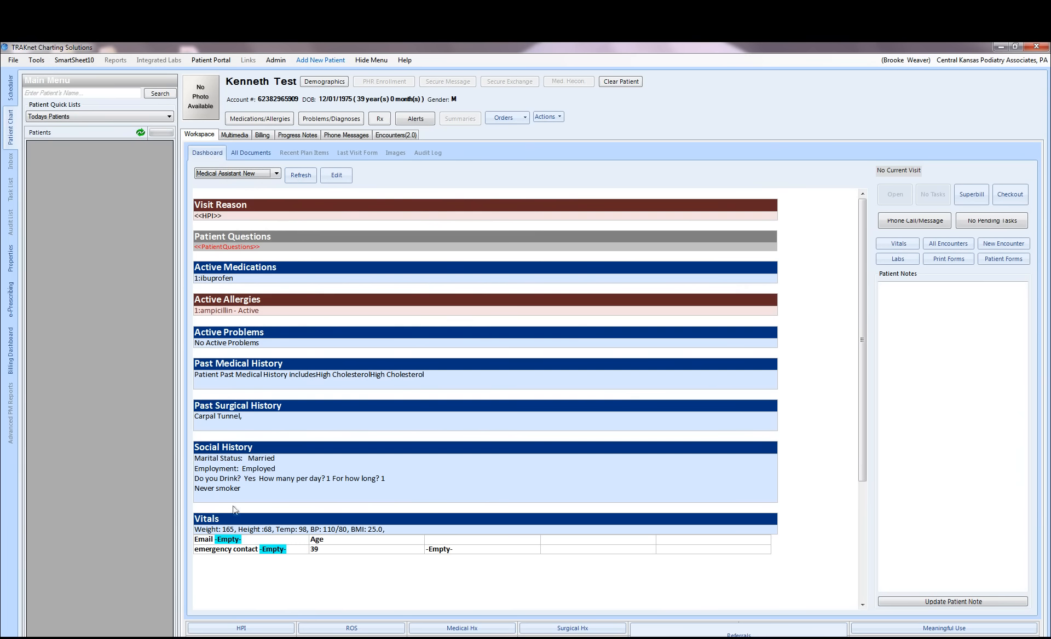
click(276, 174)
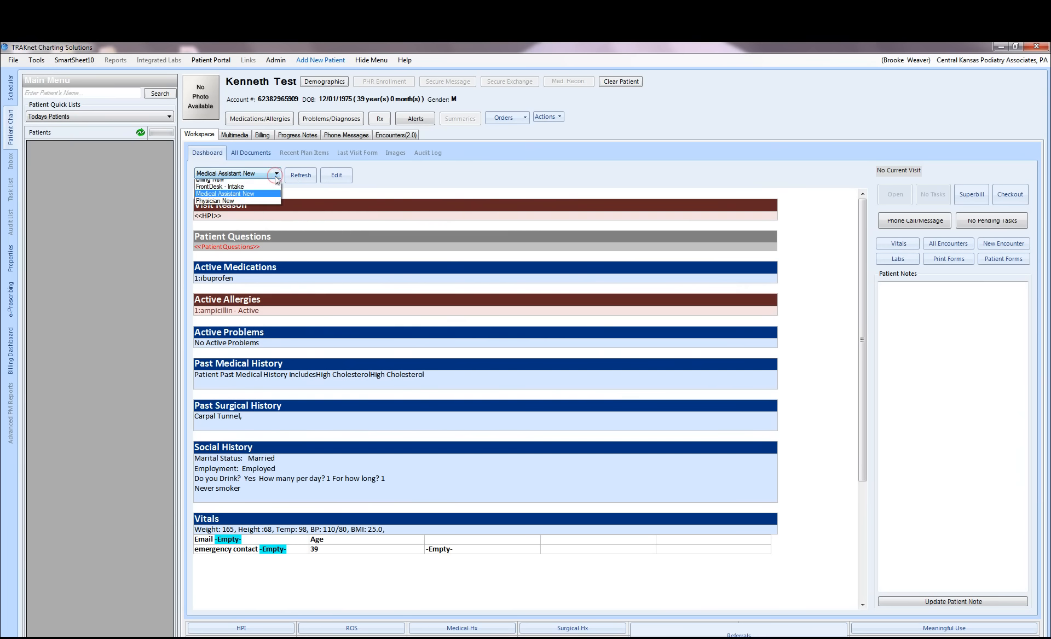
click(250, 205)
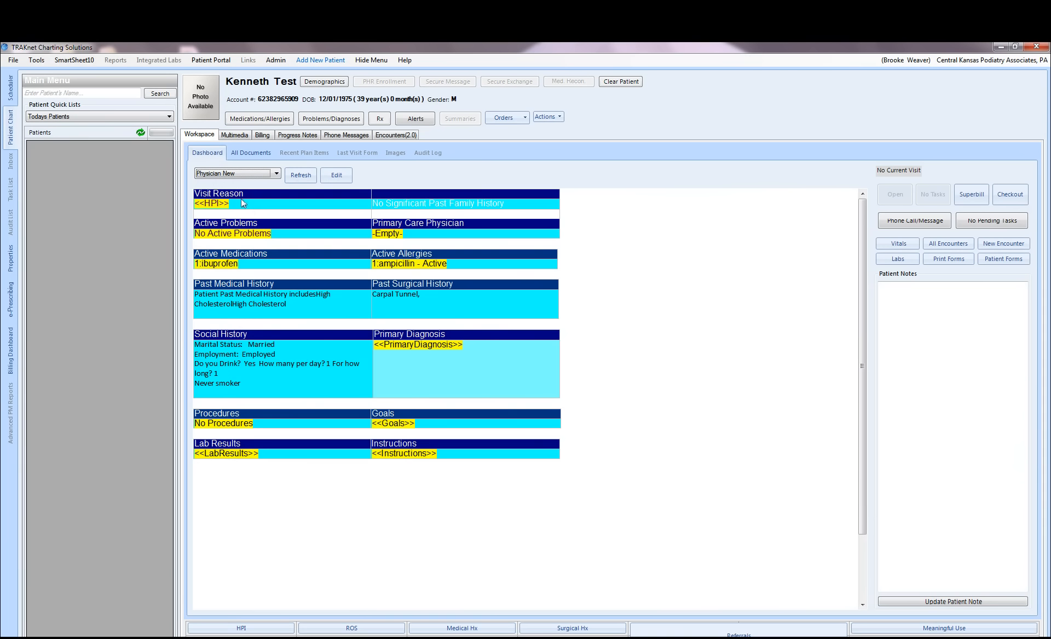